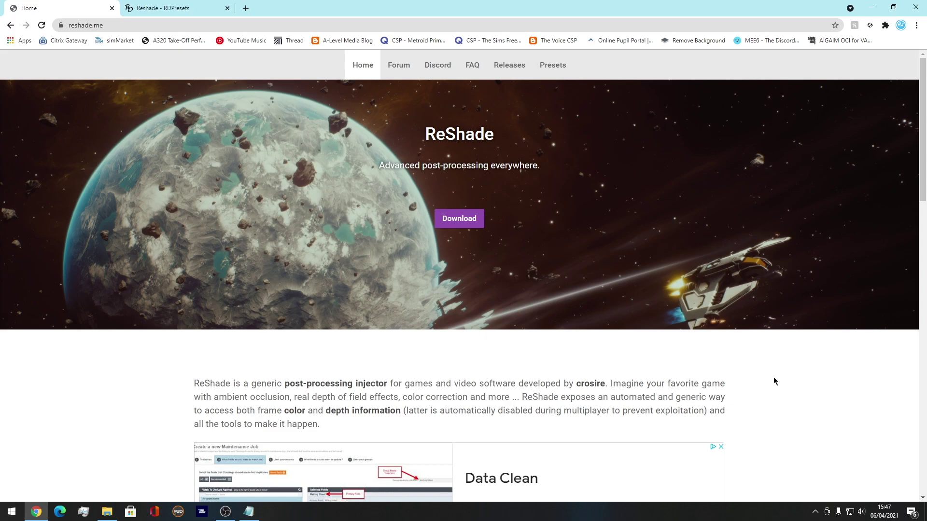
Jump to the reshade.me download section offering ReShade 4.9.1
click(458, 219)
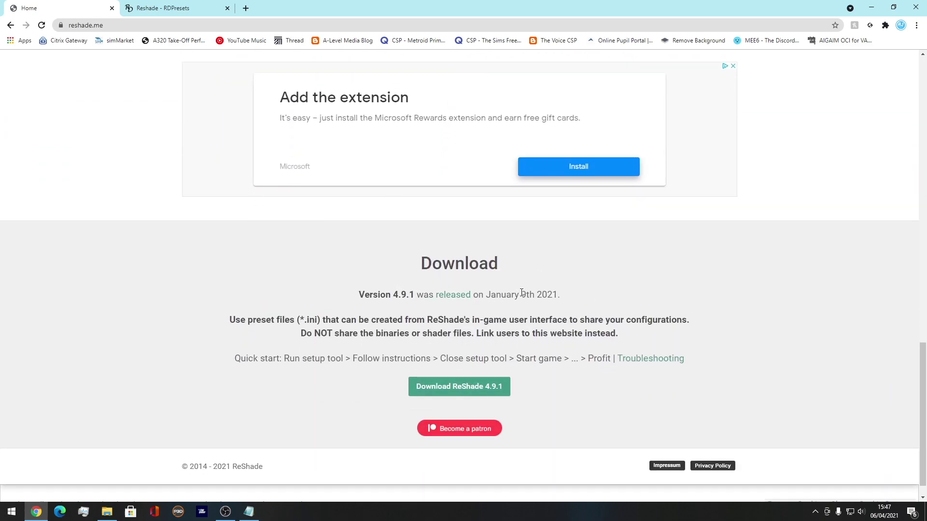
Download ReShade_Setup_4.9.1.exe, show it in its folder, and bring up its options to run it
click(440, 389)
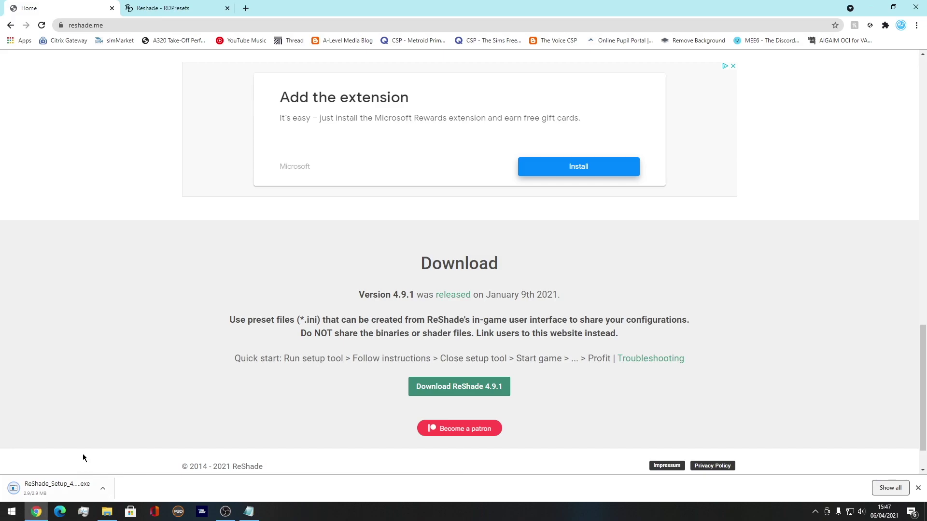
click(101, 485)
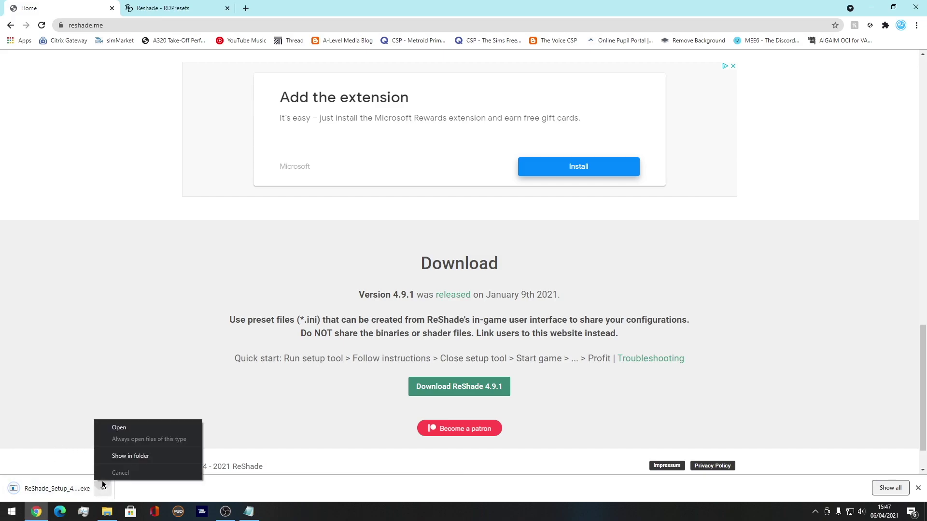
click(121, 456)
right_click(302, 221)
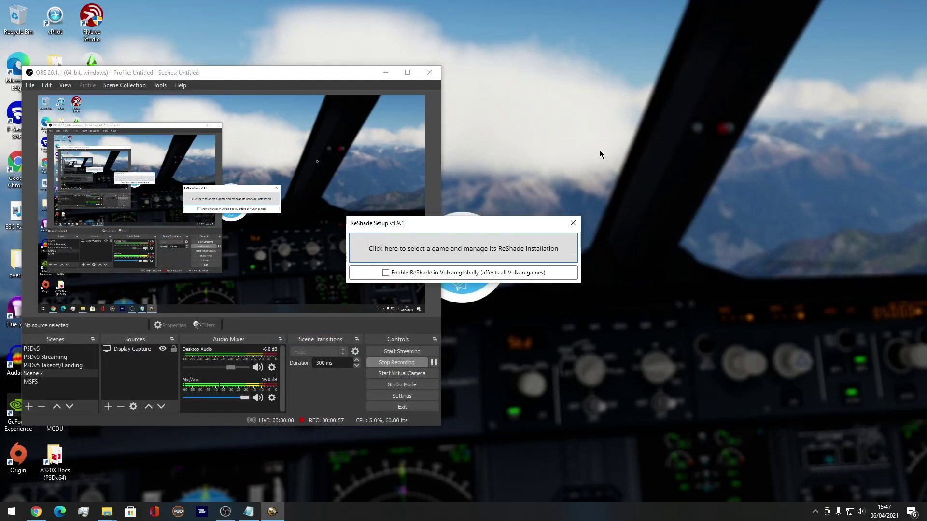
Browse to Program Files > Lockheed Martin > Prepar3D v5 and select Prepar3D.exe as the game
click(385, 73)
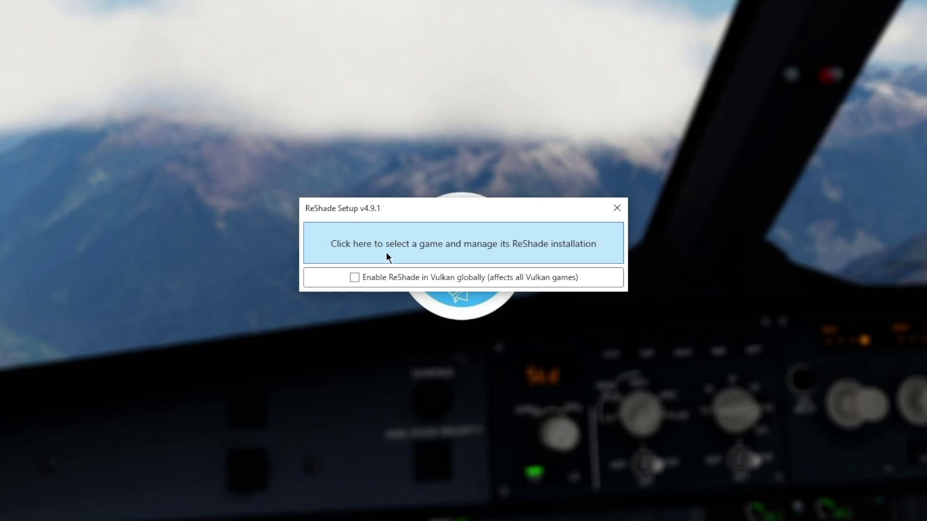
click(447, 263)
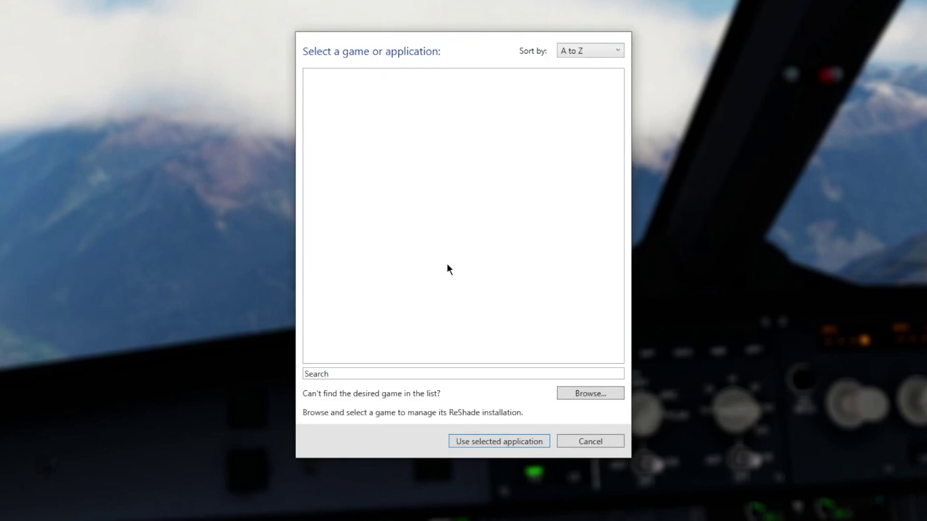
click(593, 393)
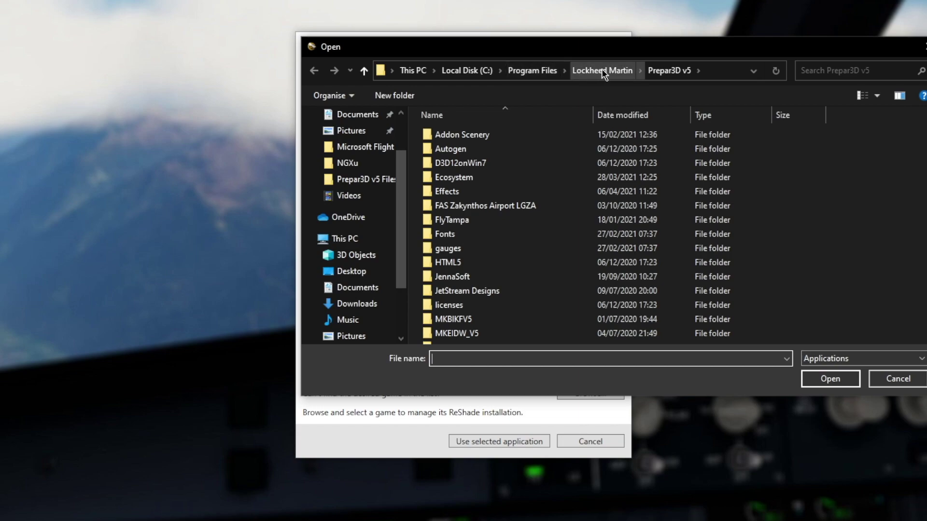
scroll(686, 241, down, 6)
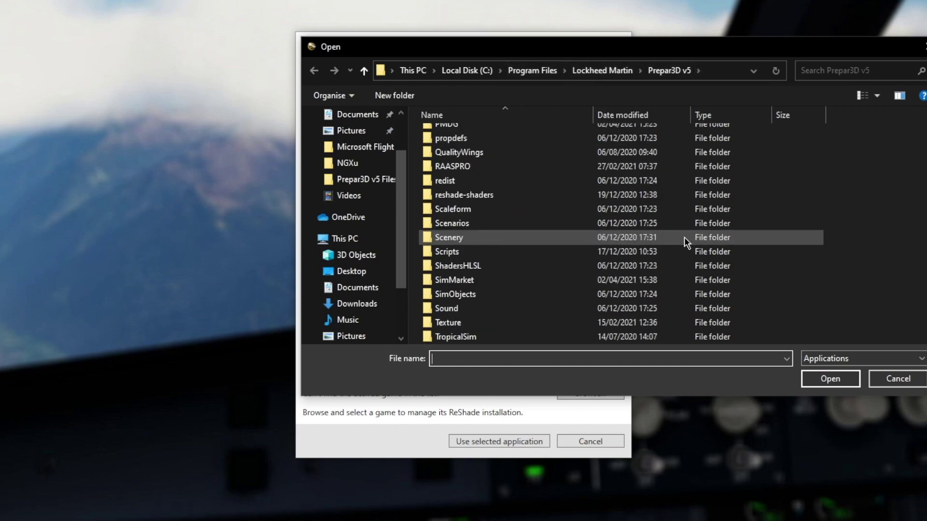
scroll(684, 236, down, 3)
click(469, 295)
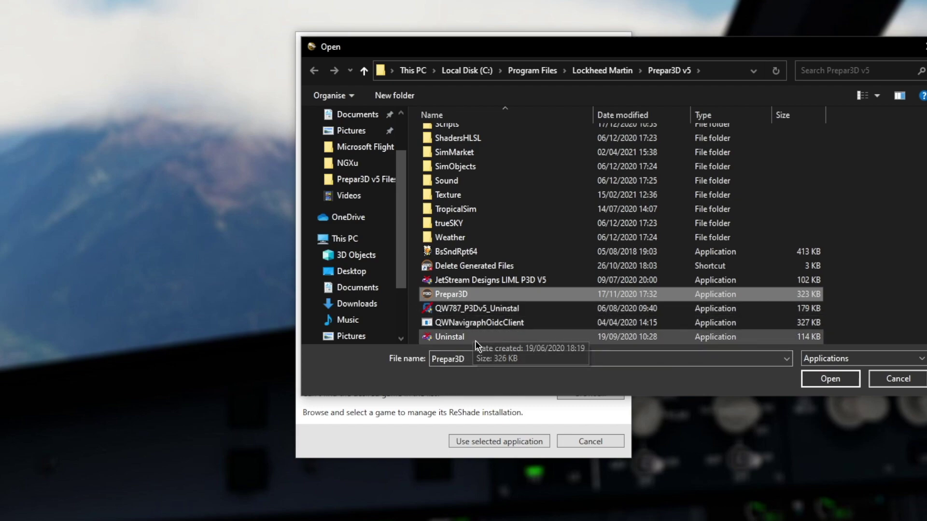
click(828, 379)
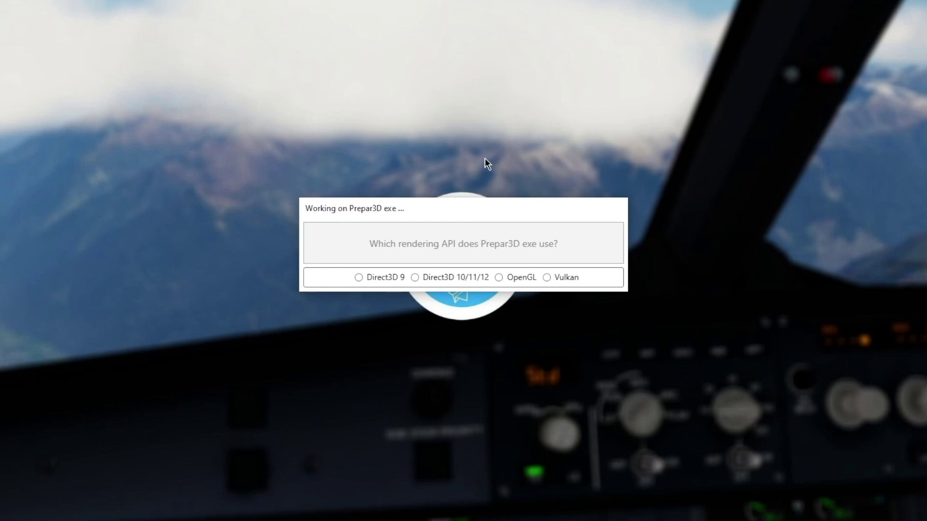
Choose Direct3D 10/11/12 for Prepar3D and update the existing ReShade installation
click(415, 280)
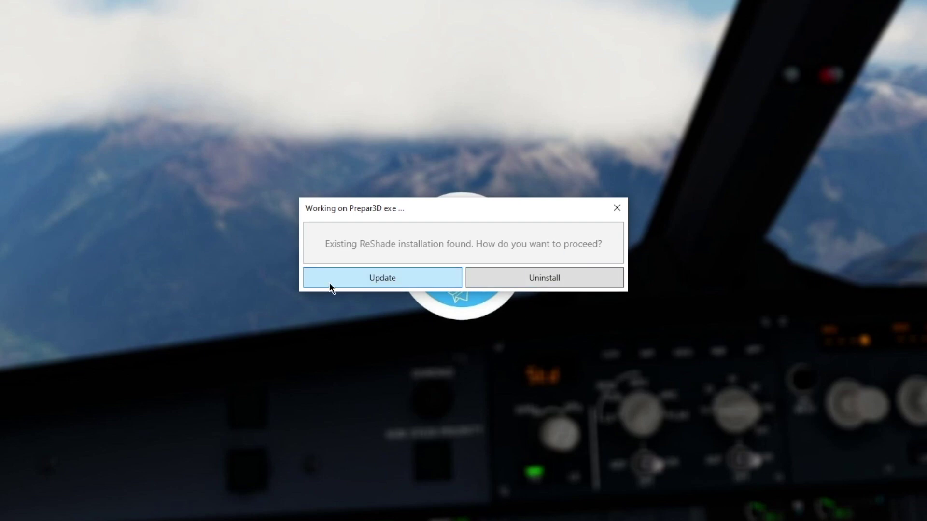
click(381, 271)
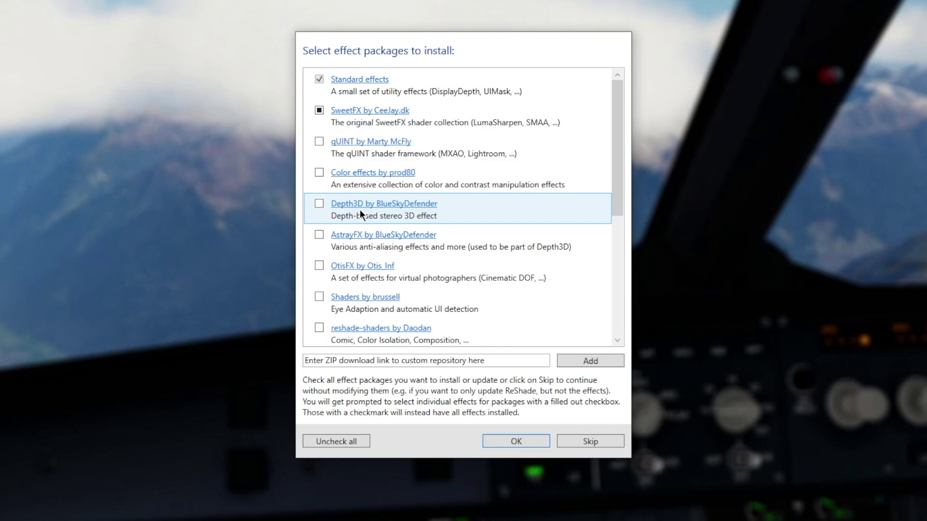
Confirm the Standard effects, SweetFX and Legacy standard effects packages for installation
scroll(368, 192, down, 5)
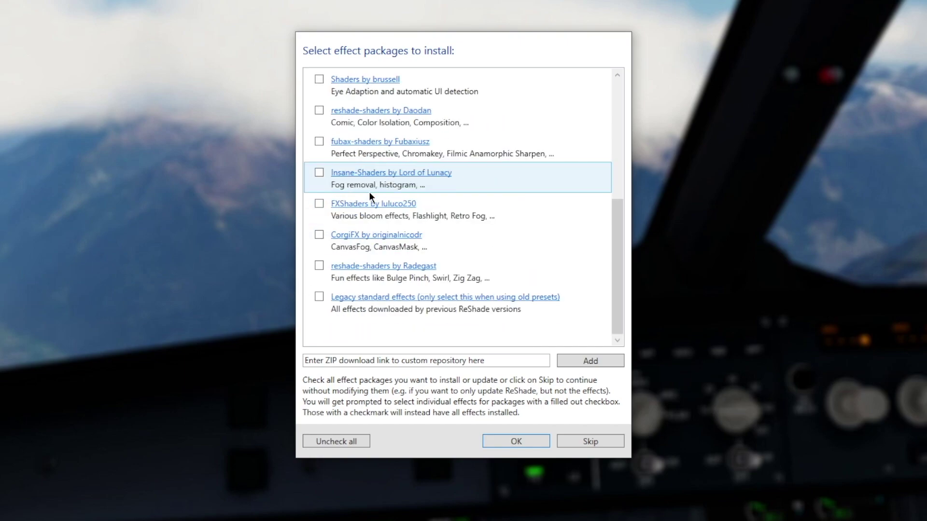
scroll(369, 192, up, 5)
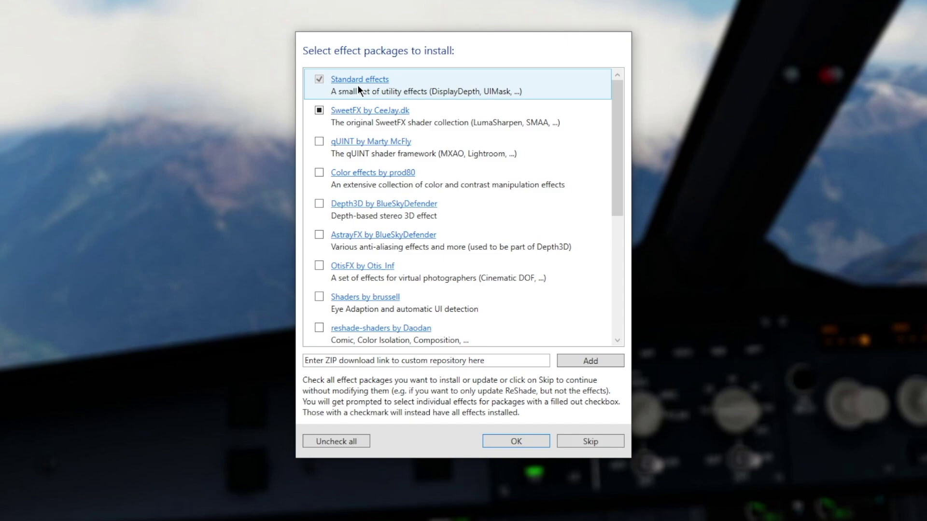
scroll(430, 143, down, 5)
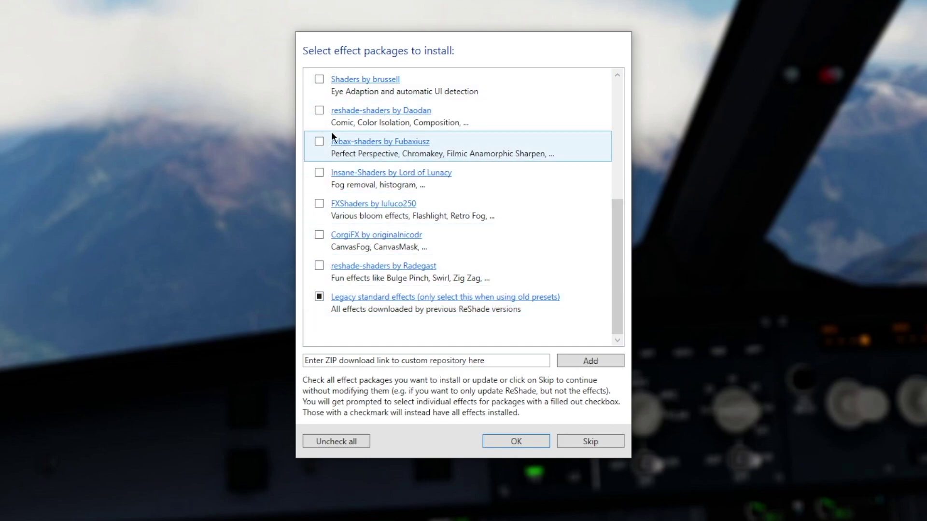
click(505, 441)
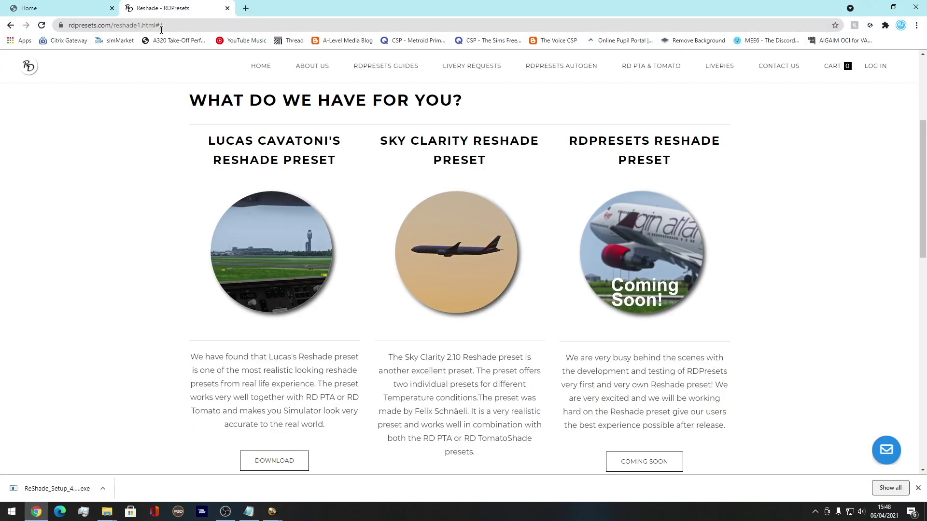
Scroll the RDPresets Reshade page and download the first listed preset's zip
scroll(114, 213, up, 4)
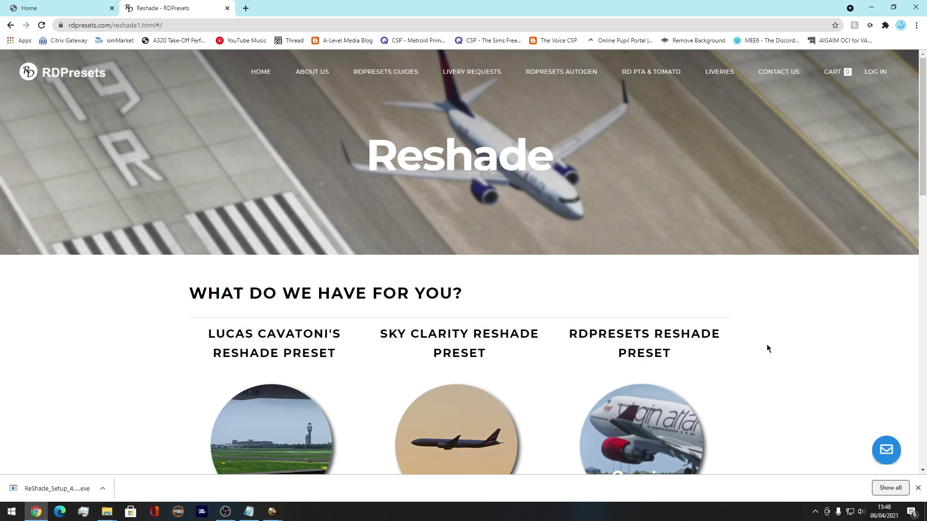
scroll(738, 175, down, 1)
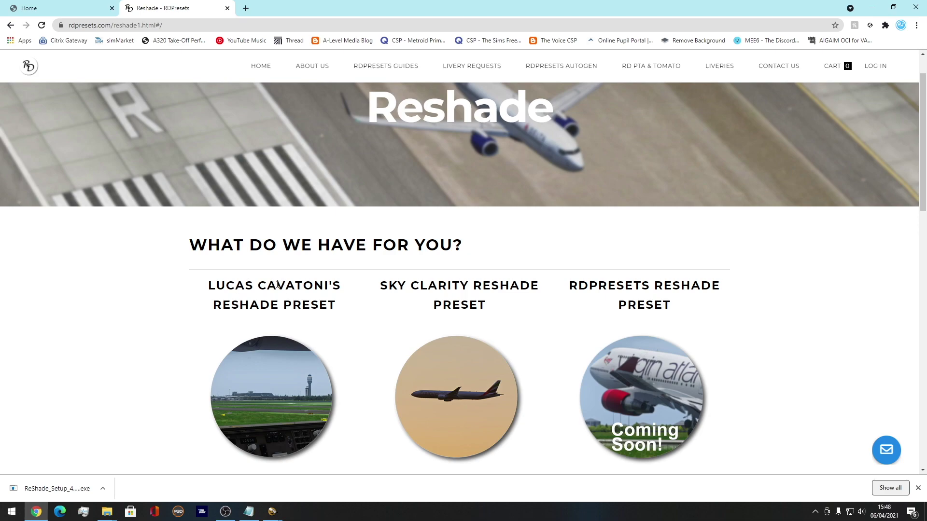
scroll(254, 308, down, 1)
scroll(306, 268, down, 2)
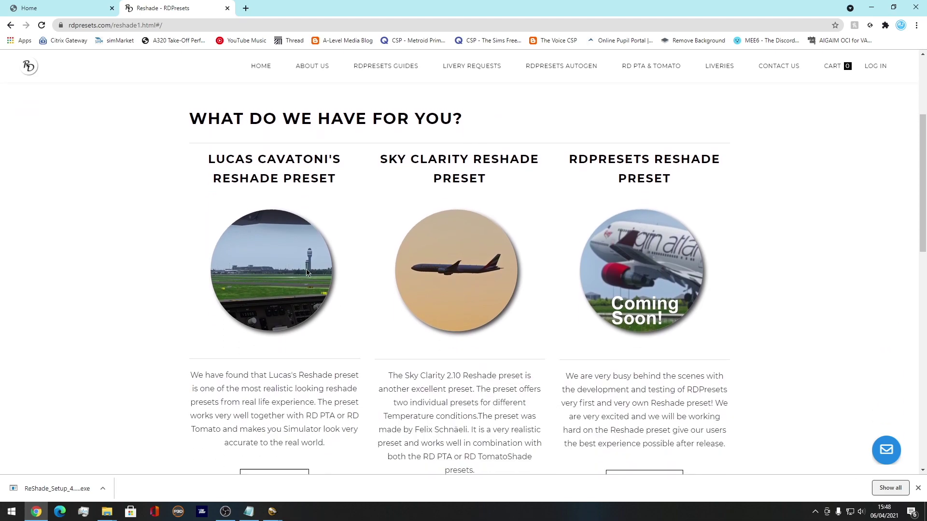
scroll(285, 315, down, 1)
click(256, 412)
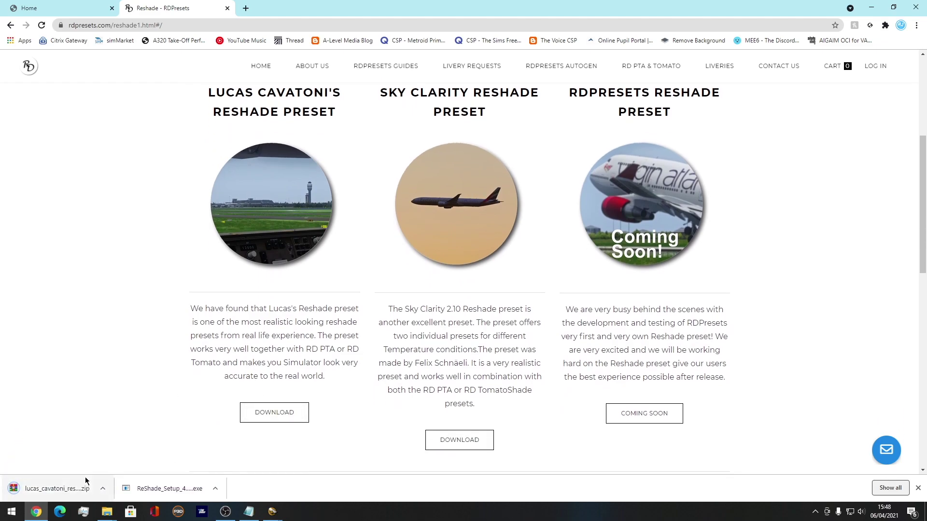
Extract the preset zip into its own folder and open the P3D settings file inside
click(104, 489)
click(126, 455)
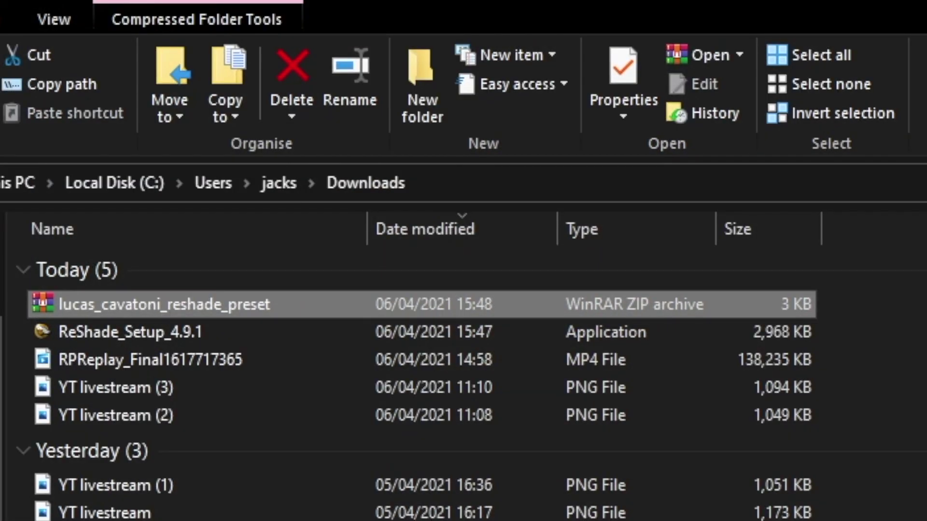
right_click(155, 316)
click(233, 459)
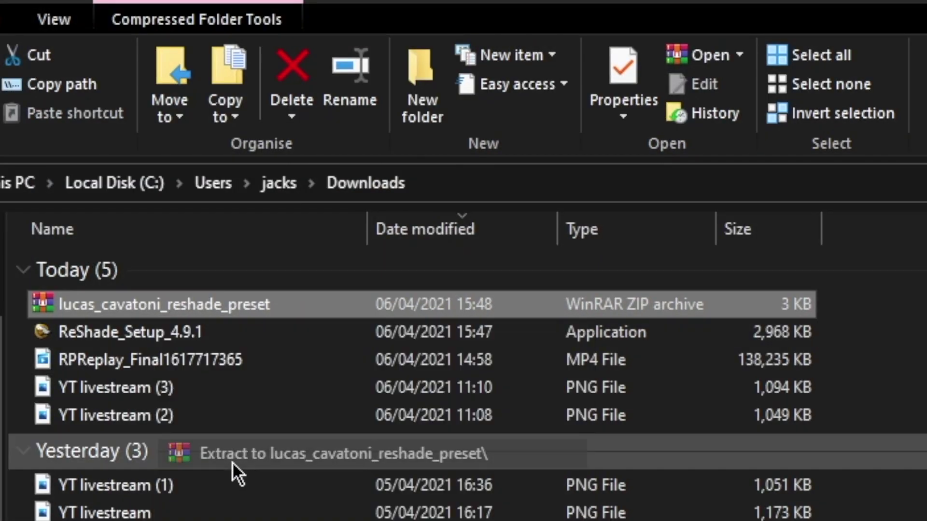
double_click(198, 451)
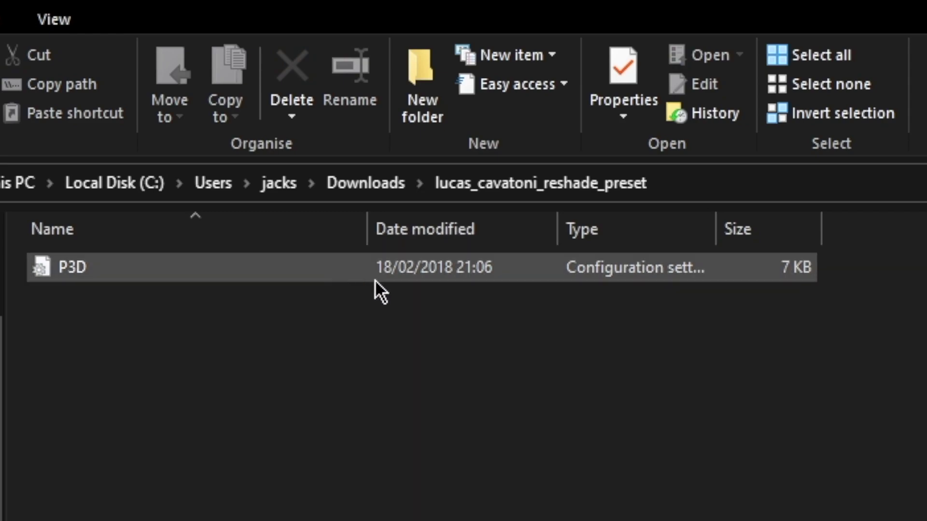
double_click(375, 278)
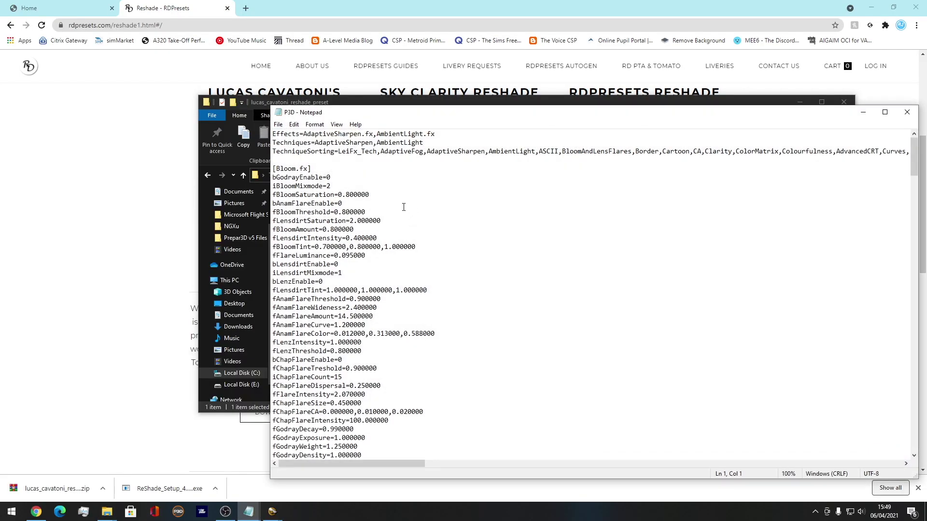
scroll(404, 207, down, 20)
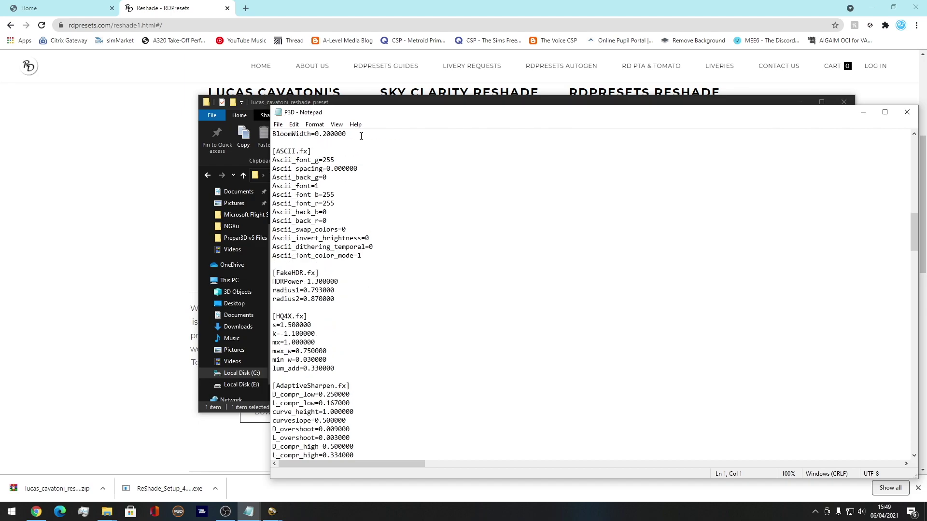
drag(339, 118, 256, 238)
scroll(320, 404, down, 5)
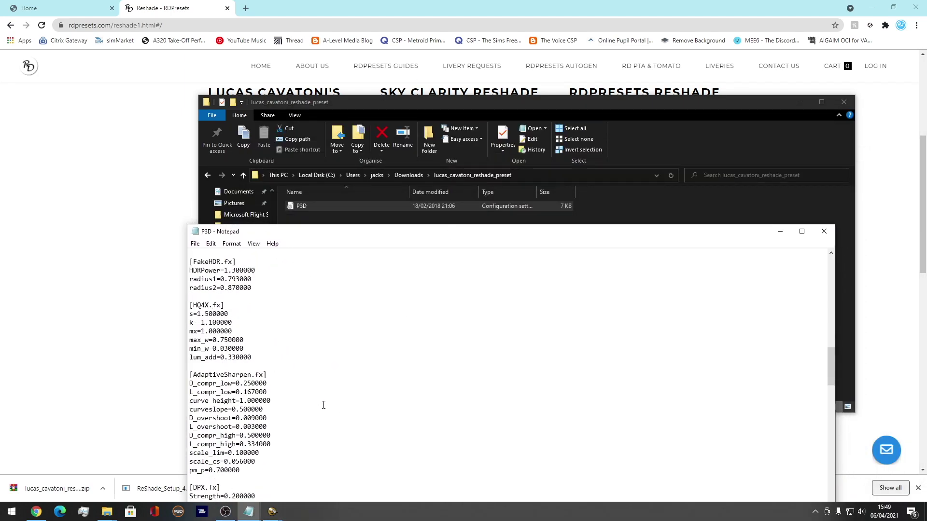
scroll(437, 385, up, 13)
drag(722, 231, 669, 71)
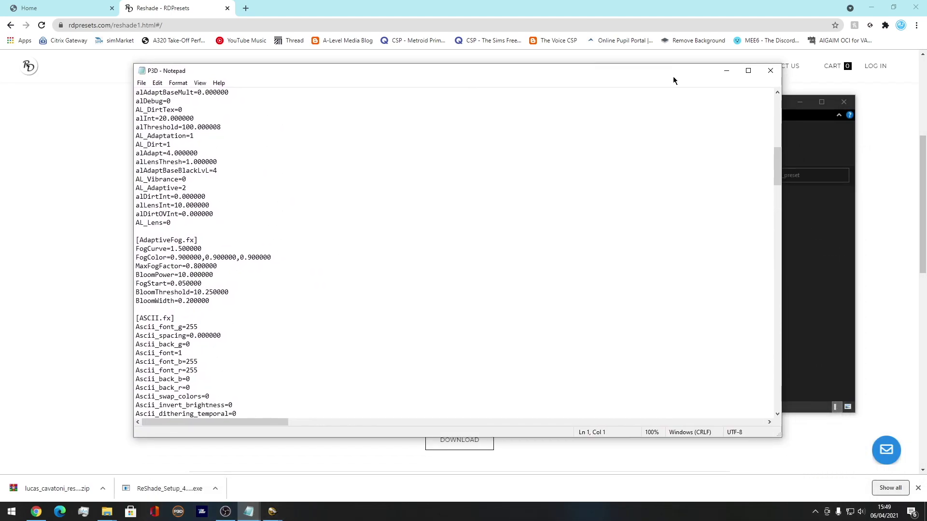
drag(781, 153, 746, 265)
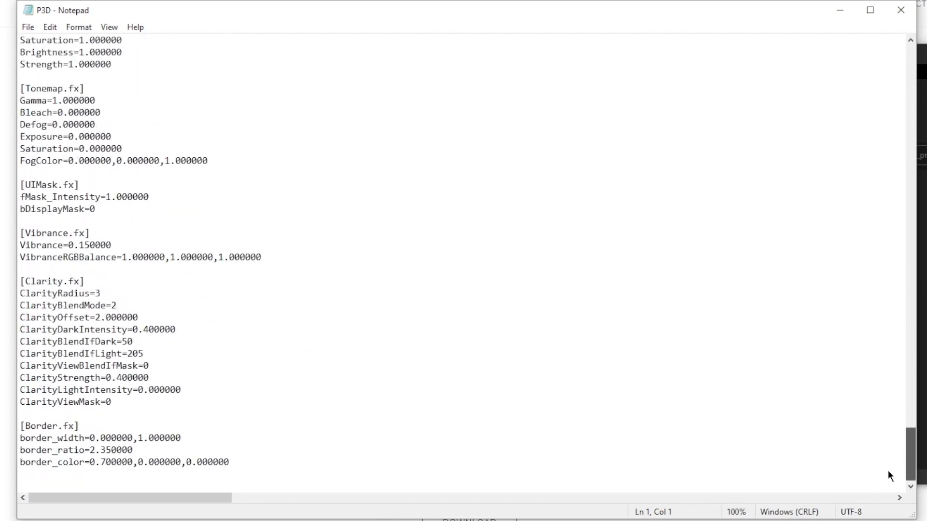
drag(867, 284, 901, 53)
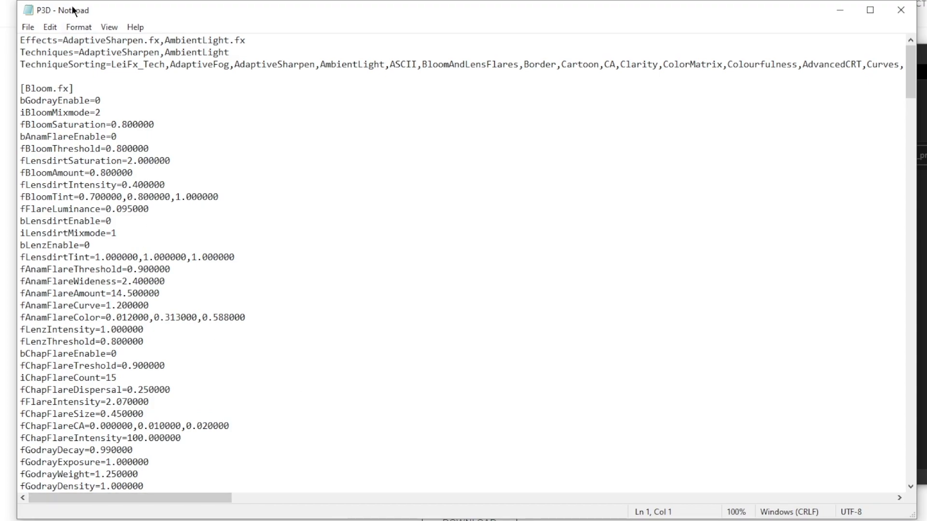
drag(26, 43, 271, 70)
click(271, 71)
drag(41, 41, 207, 63)
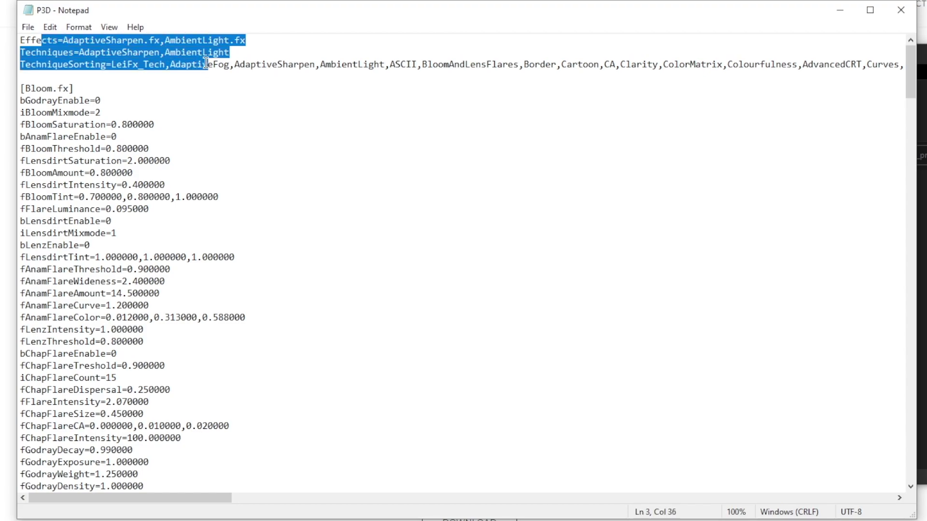
click(207, 63)
drag(169, 497, 567, 470)
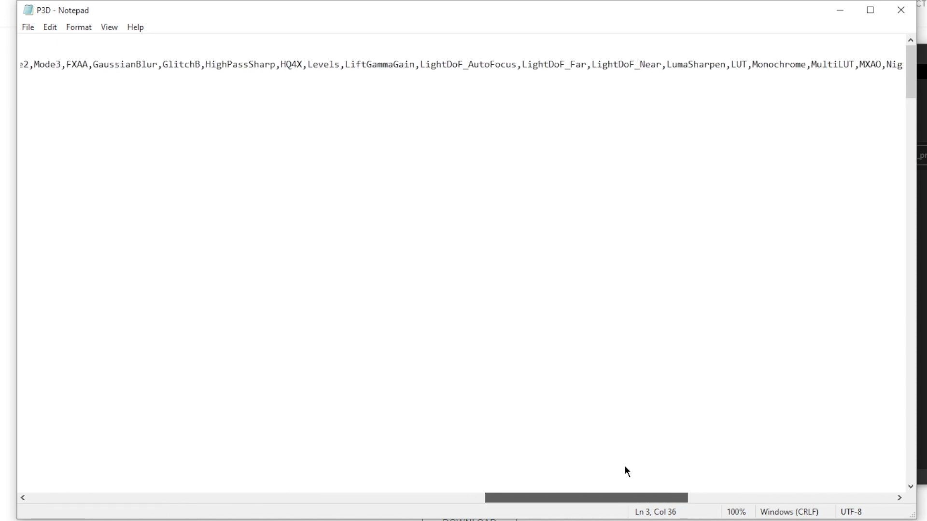
drag(625, 467, 837, 466)
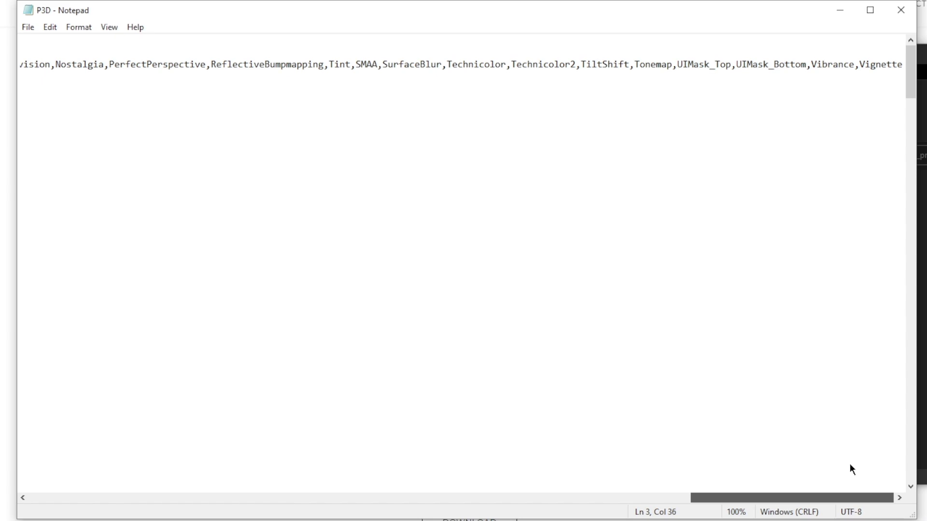
drag(852, 470, 85, 470)
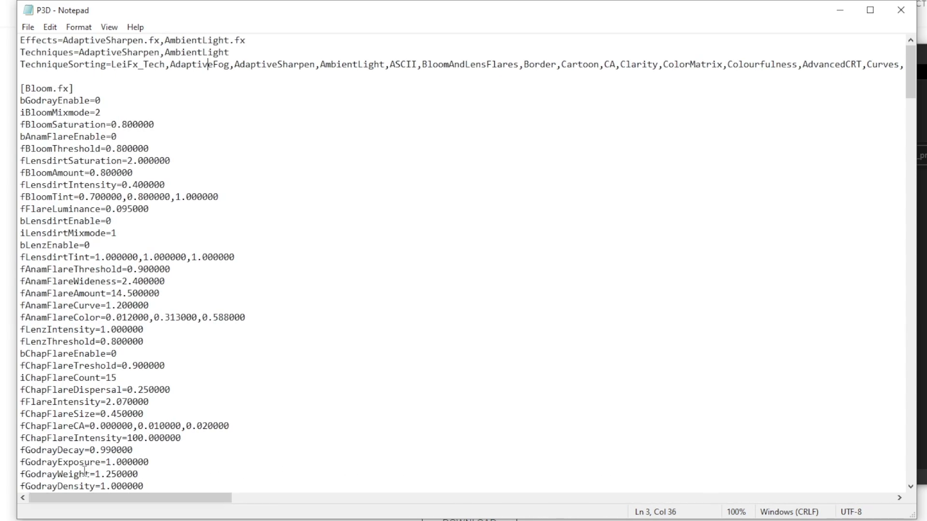
drag(20, 40, 747, 69)
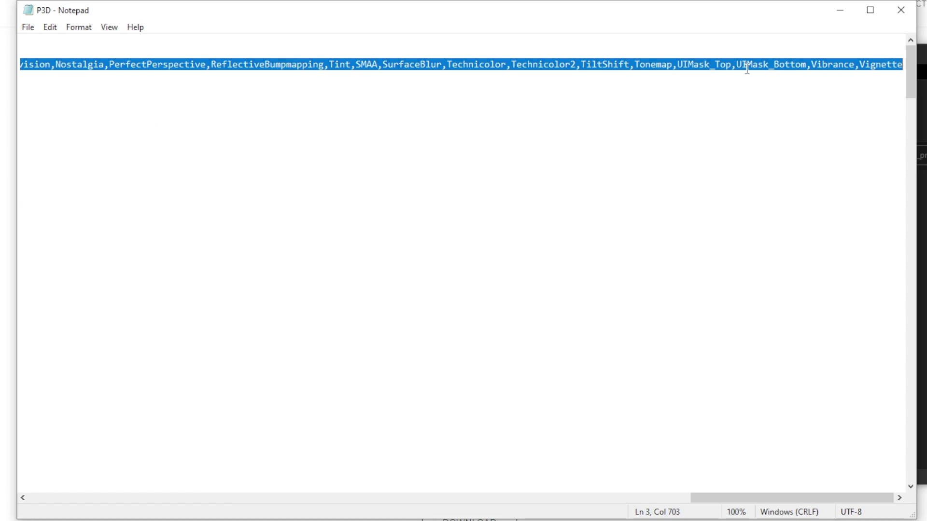
Return to the SweetFX file selection and review the checked DPX.fx and FakeHDR.fx files
click(297, 516)
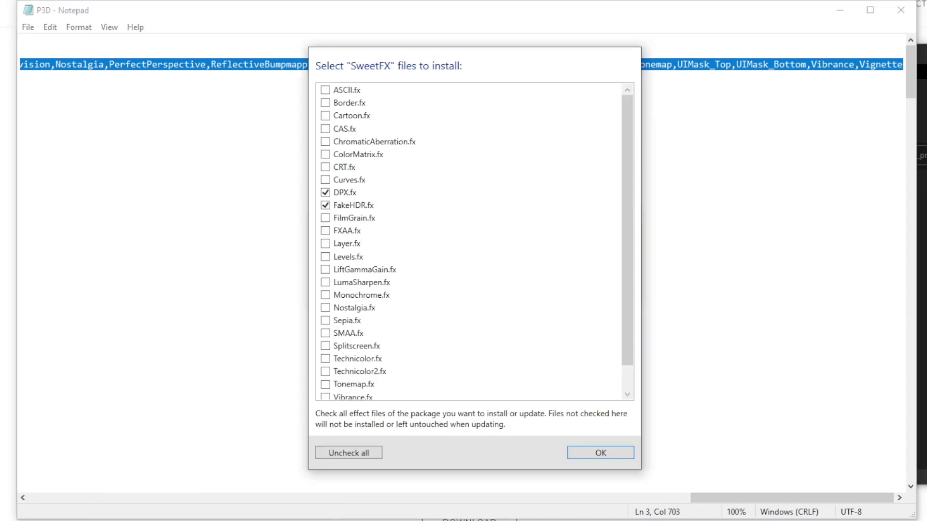
scroll(405, 227, down, 1)
scroll(396, 291, up, 1)
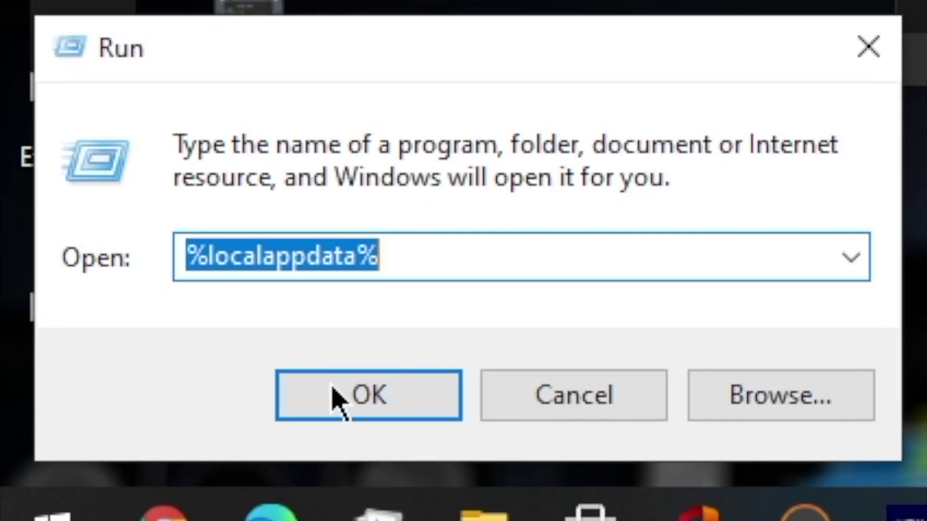
Go from AppData to Roaming and open Prepar3D.cfg in the Prepar3D v5 folder
click(338, 400)
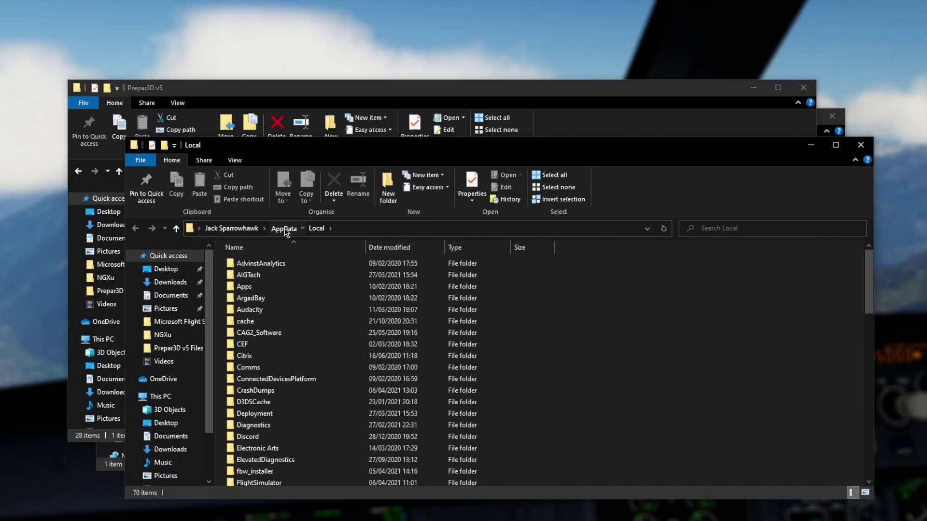
click(285, 227)
click(261, 287)
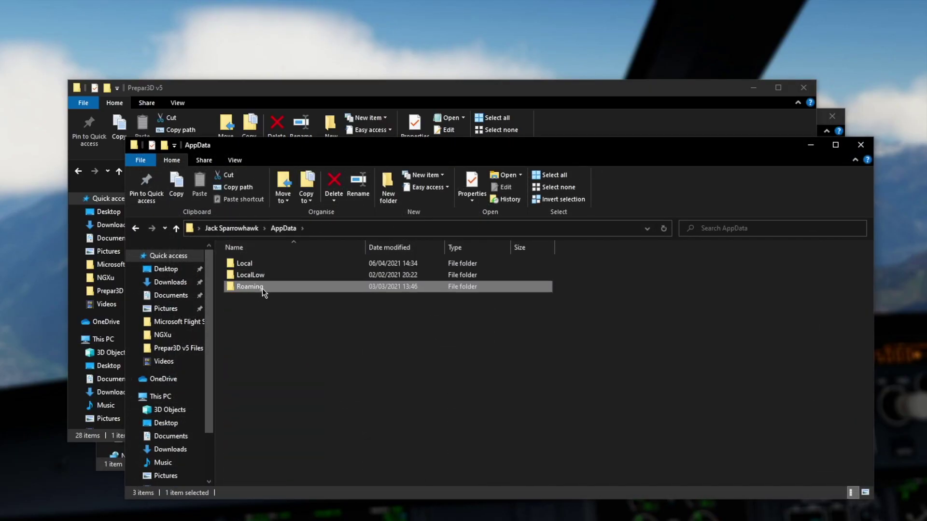
click(859, 145)
double_click(213, 355)
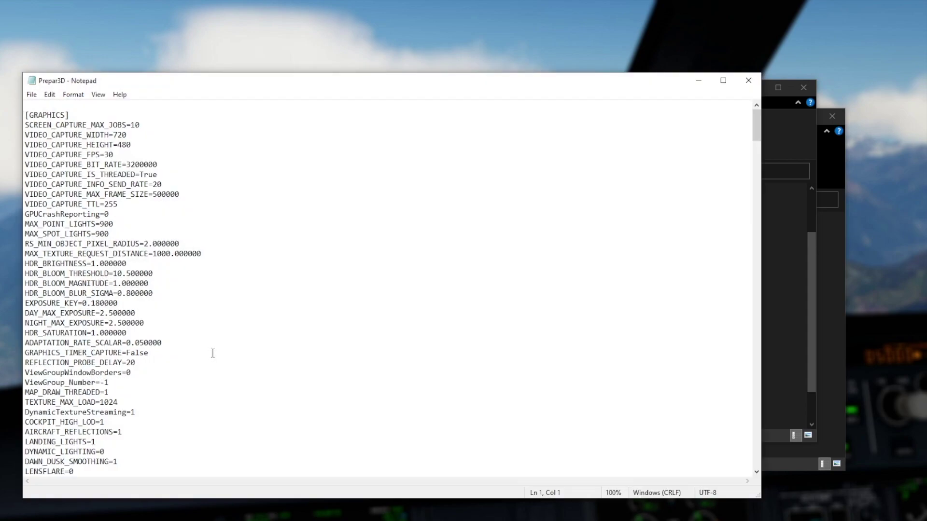
Search 'uihar' to locate UIHardwareAcceleration=False in the Prepar3D CFG
key(ctrl+f)
text(u)
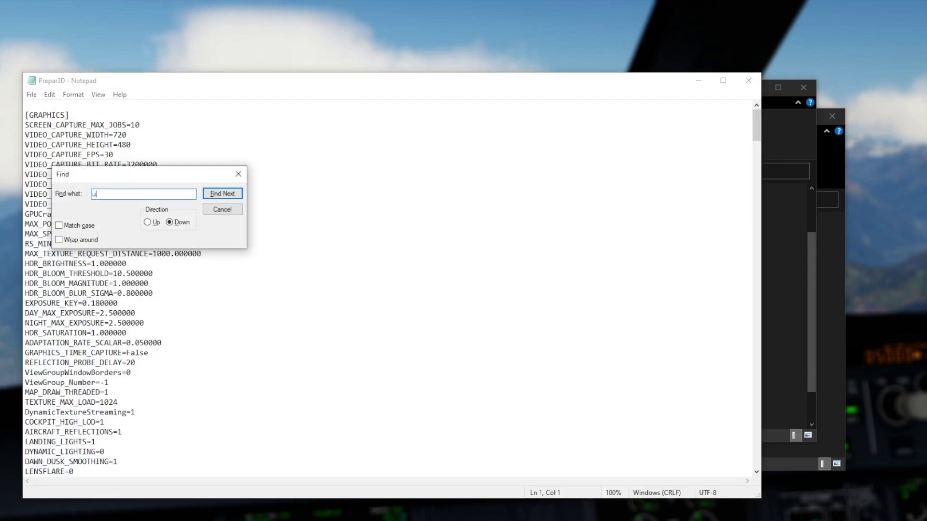
text(ihar)
key(Return)
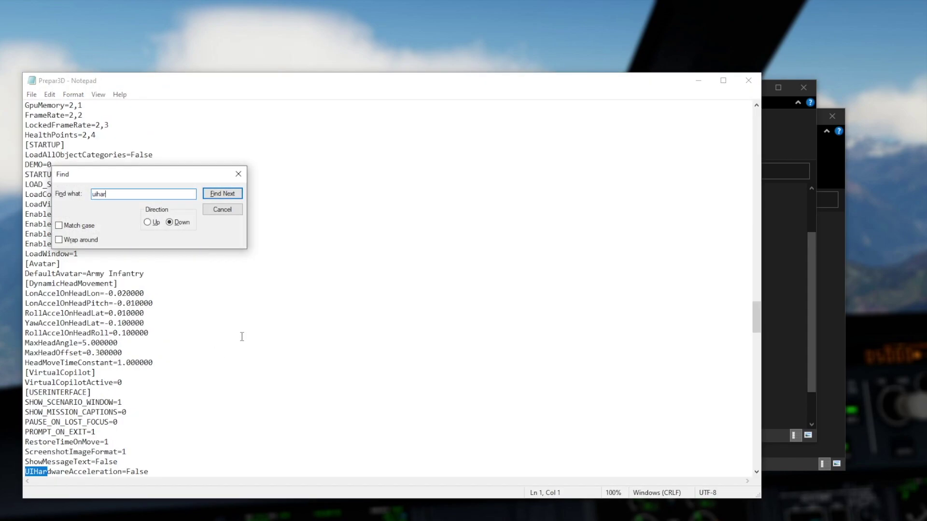
key(Escape)
scroll(227, 338, down, 1)
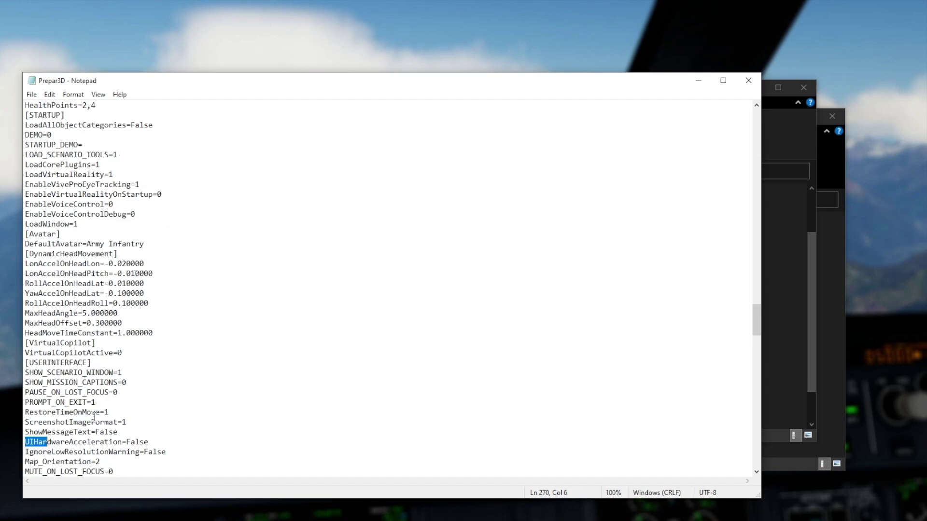
click(135, 443)
Save the Prepar3D settings file and close Notepad
click(32, 94)
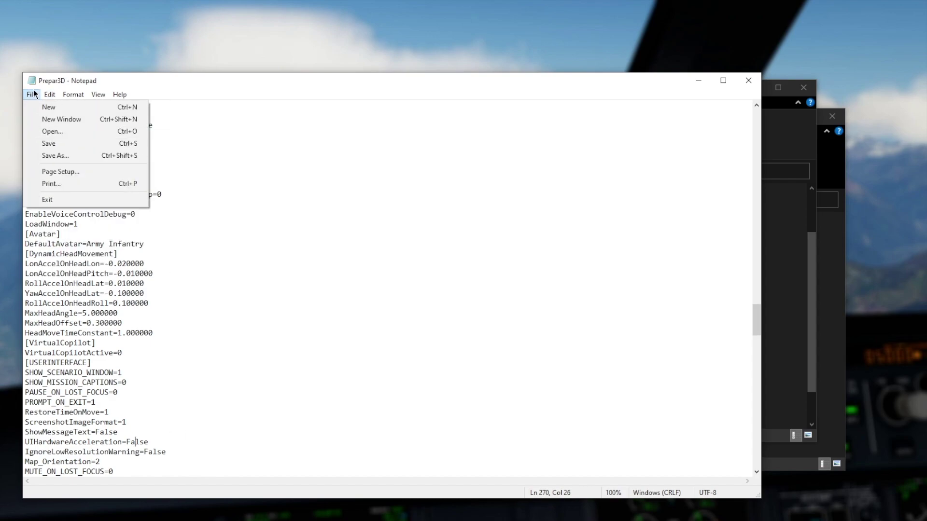
click(48, 143)
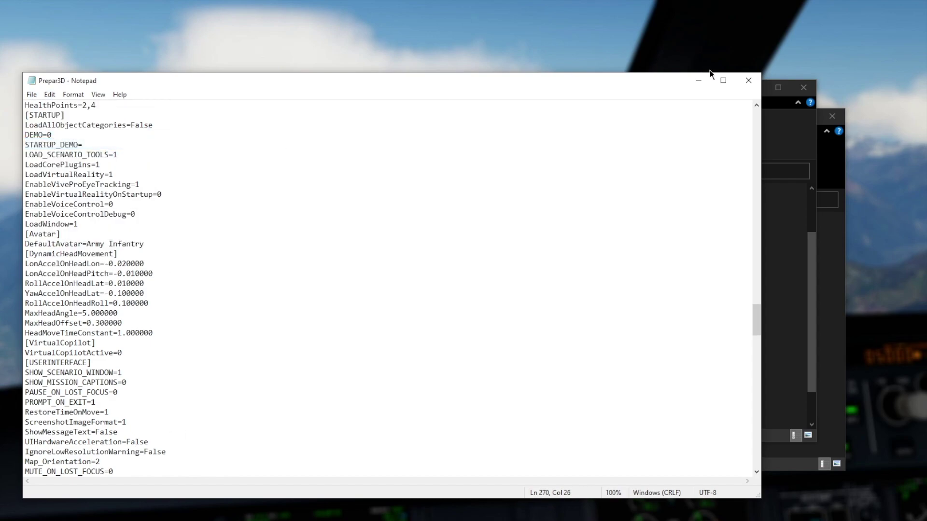
click(748, 81)
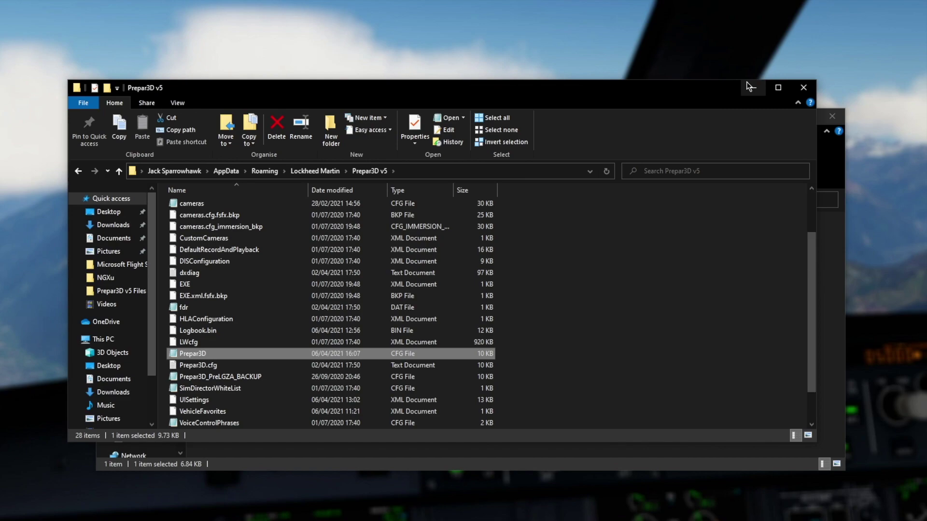
Close the Prepar3D v5 folder window and edit the Preset path (.\MY own.ini) in ReShade settings
click(805, 88)
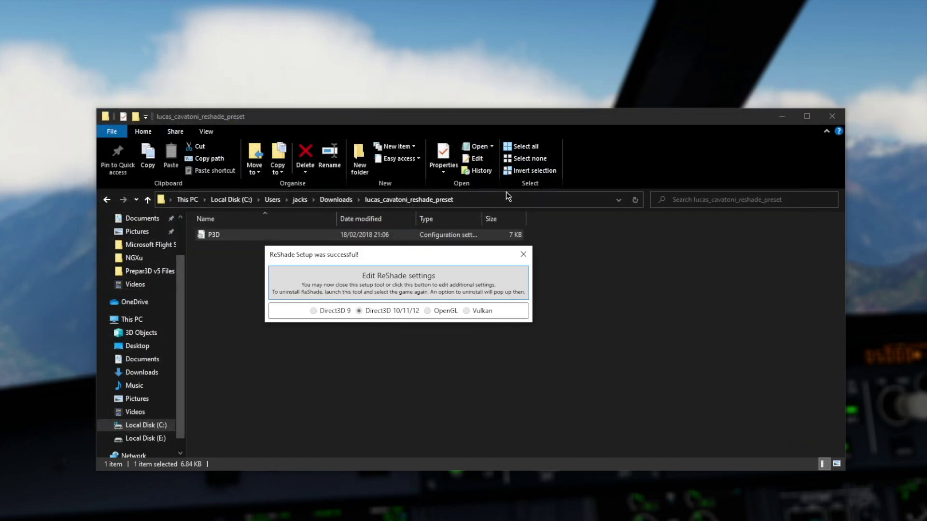
click(421, 279)
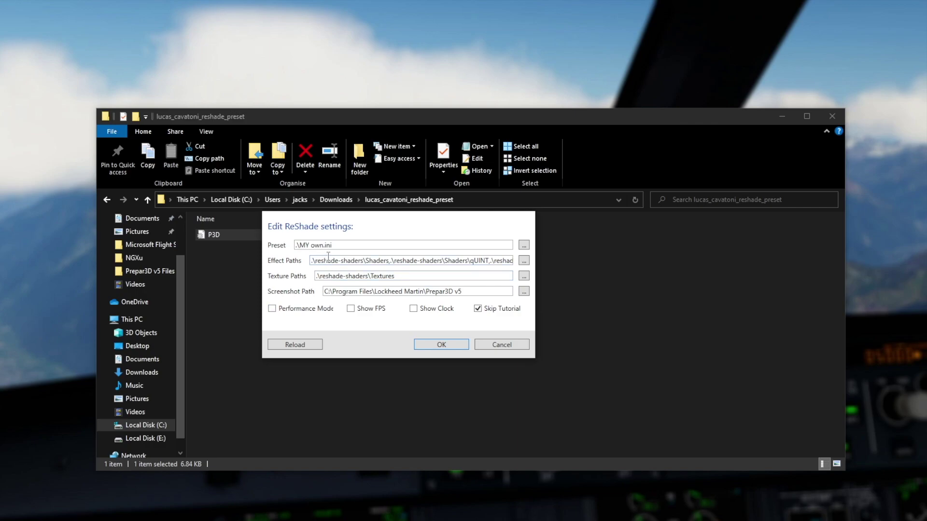
click(304, 245)
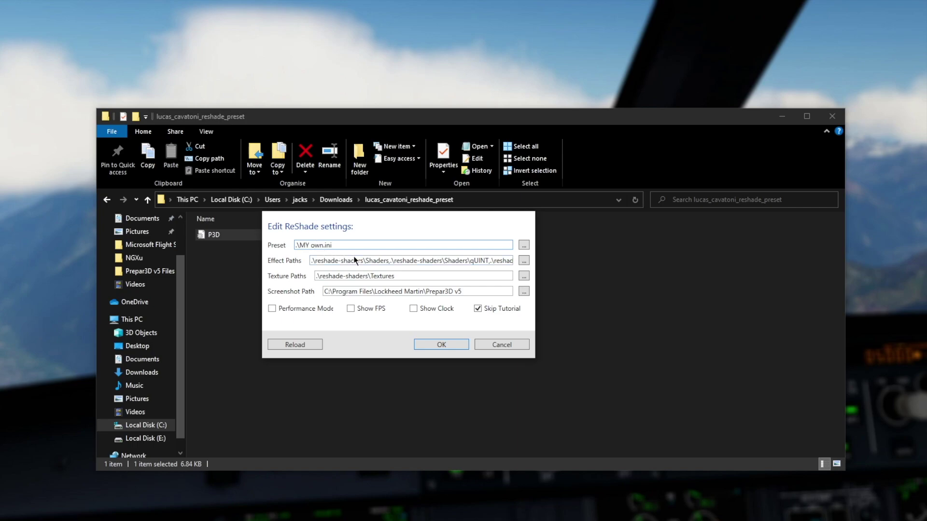
click(345, 246)
Browse Downloads > lucas_cavatoni_reshade_preset for P3D, then cancel and close the settings editor unchanged
click(523, 246)
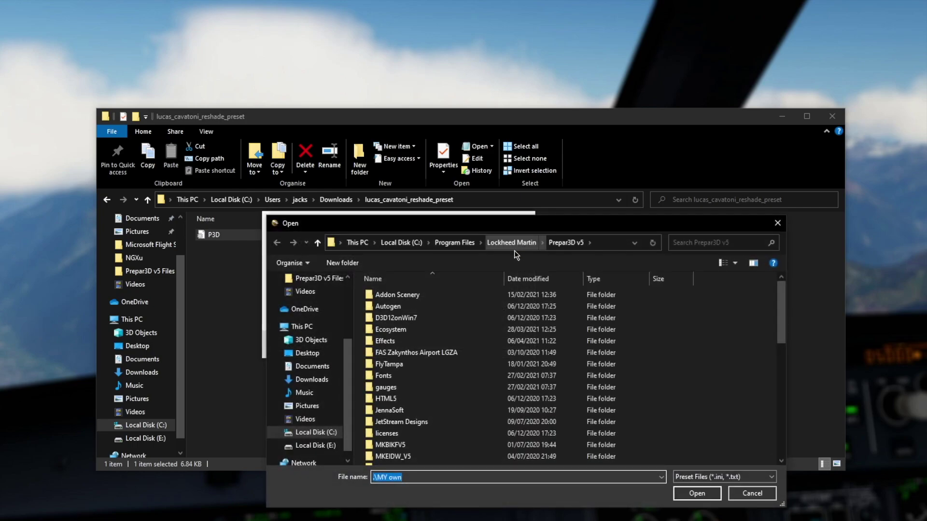
click(311, 381)
double_click(406, 311)
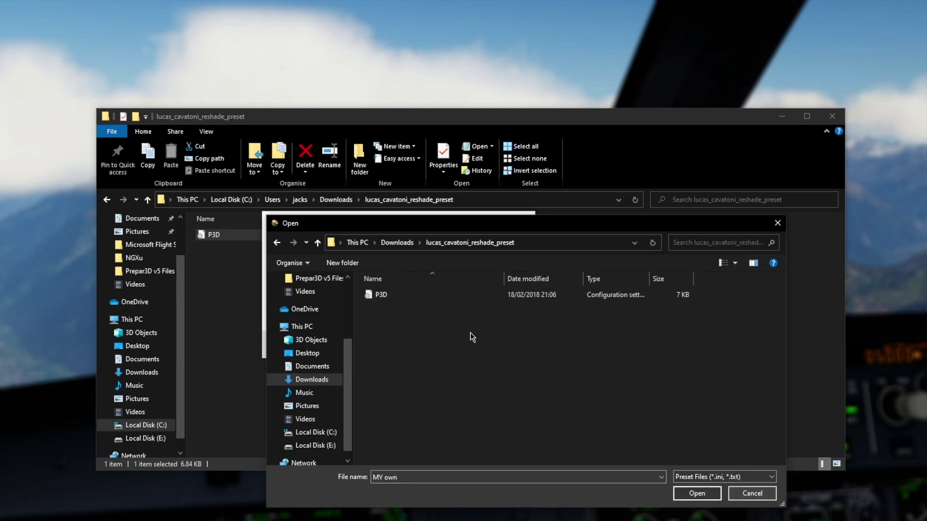
click(410, 294)
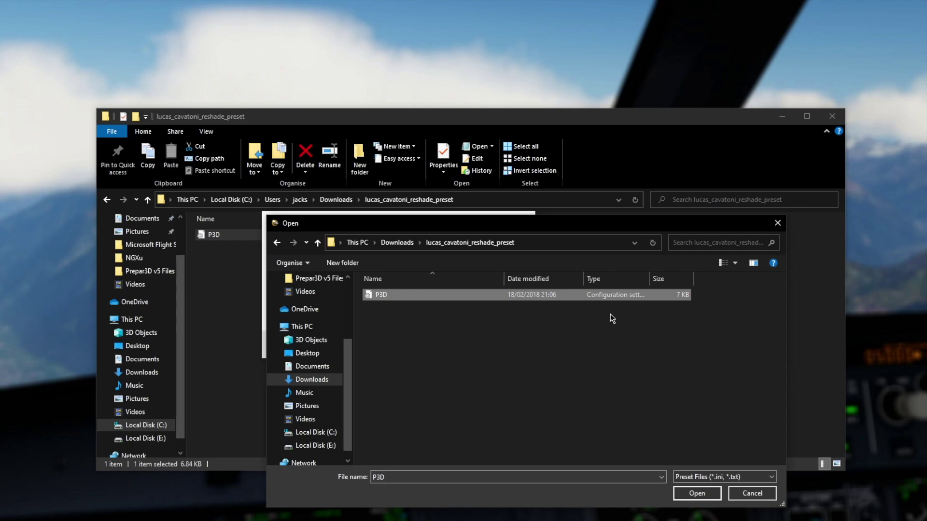
click(751, 493)
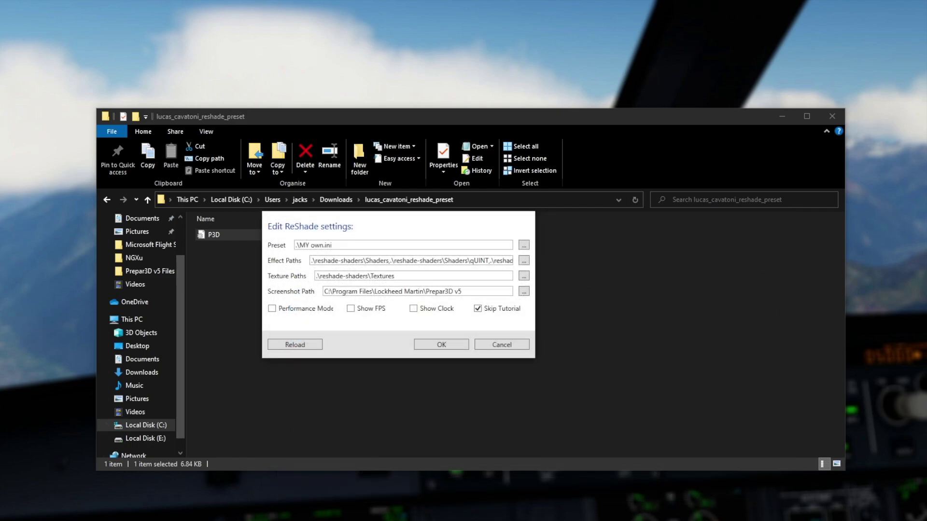
click(502, 344)
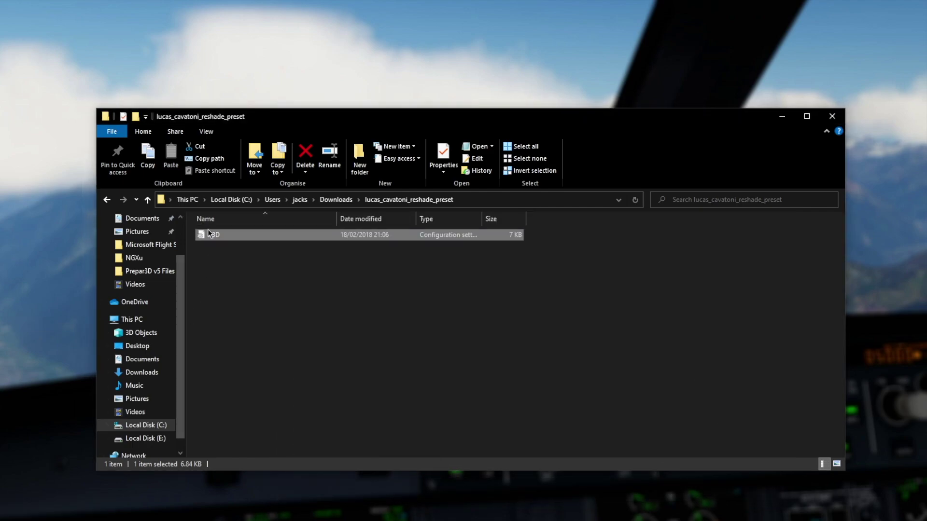
Navigate from the preset folder to Local Disk (C:) > Program Files
click(107, 199)
double_click(250, 247)
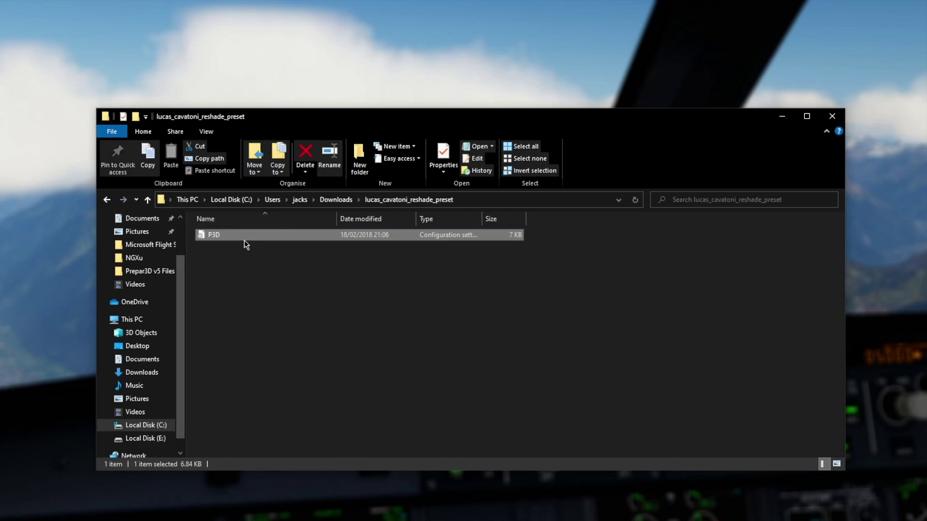
click(155, 315)
click(245, 311)
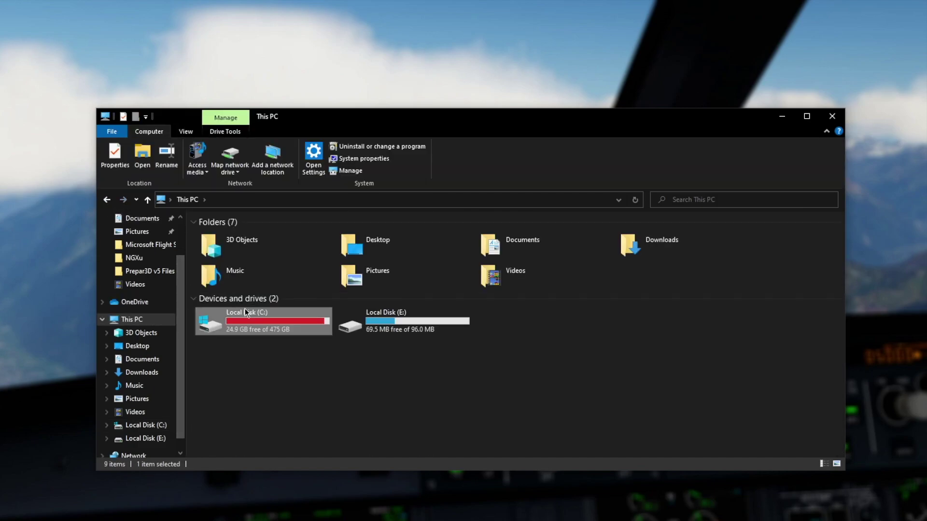
double_click(244, 312)
double_click(251, 393)
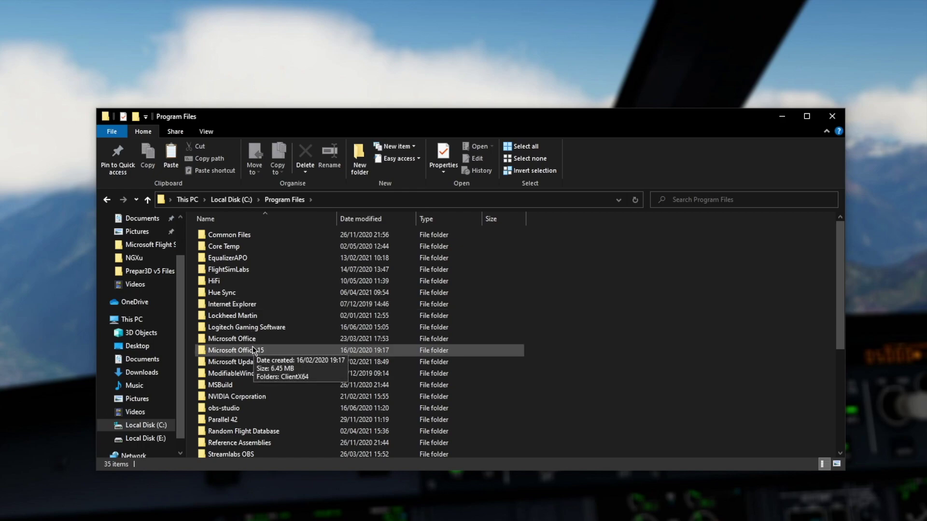
scroll(261, 386, down, 2)
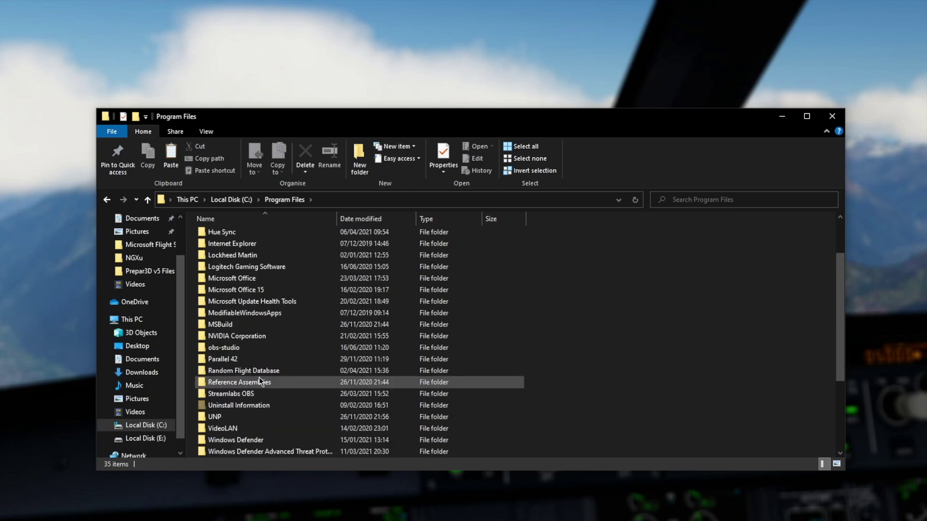
scroll(257, 346, up, 2)
scroll(257, 341, down, 2)
scroll(257, 341, up, 1)
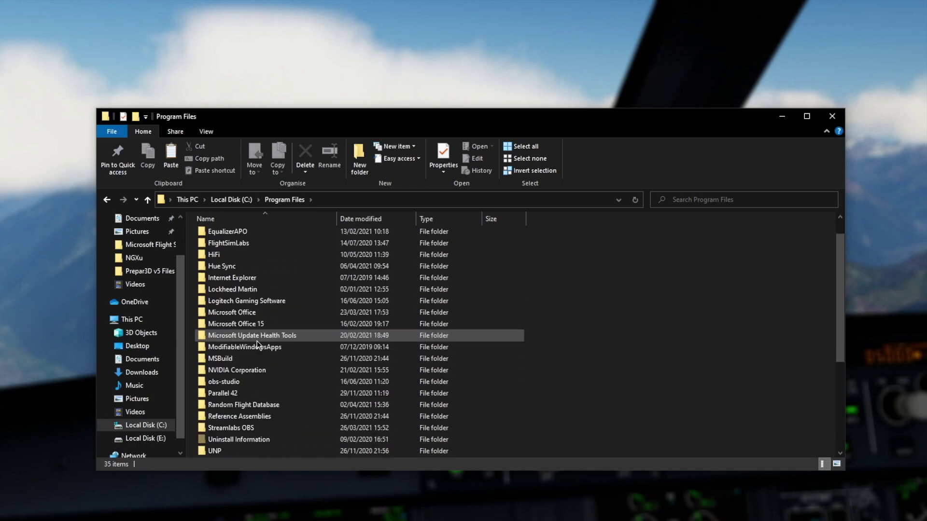
Paste P3D.ini into Lockheed Martin\Prepar3D v5, replacing the existing file with admin permission
double_click(235, 289)
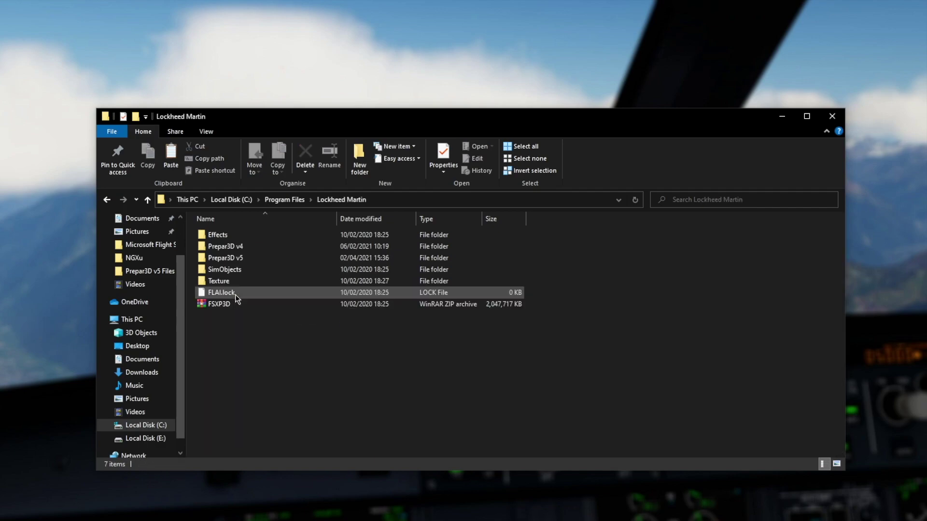
double_click(245, 259)
key(ctrl+v)
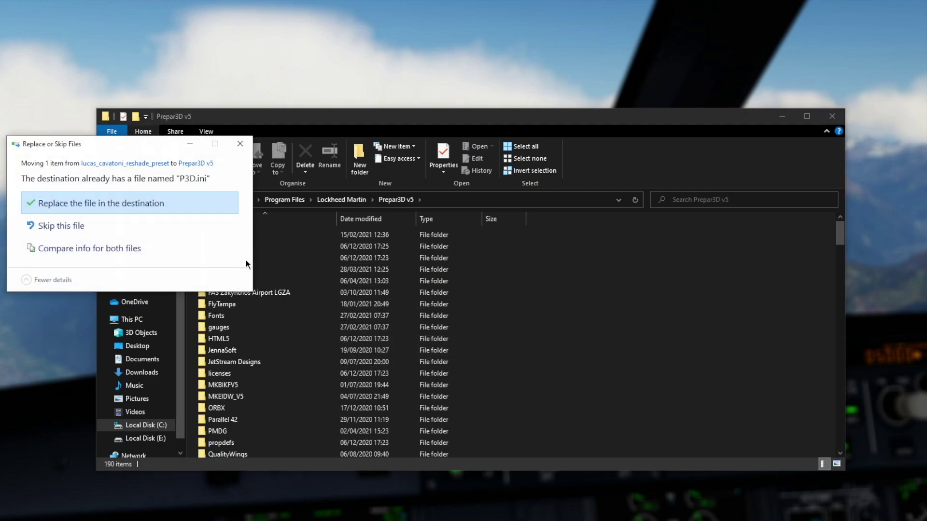
click(109, 203)
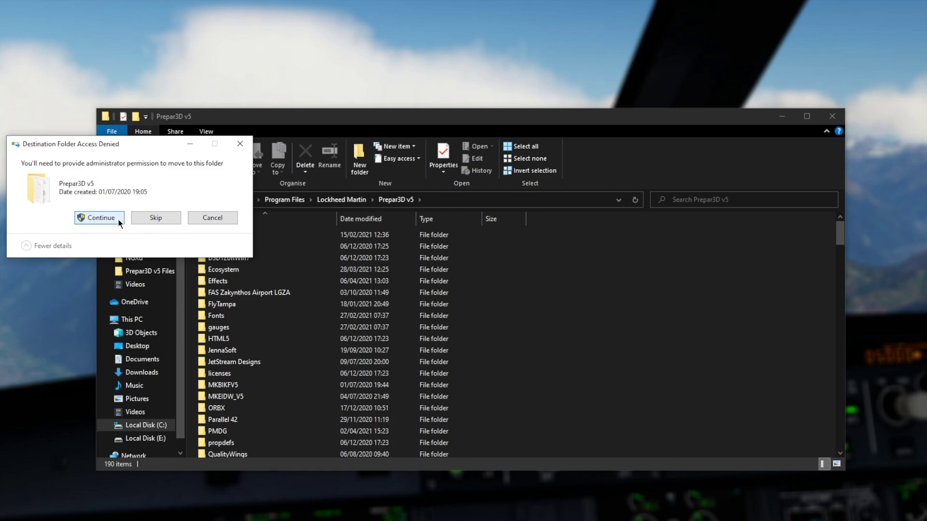
click(119, 220)
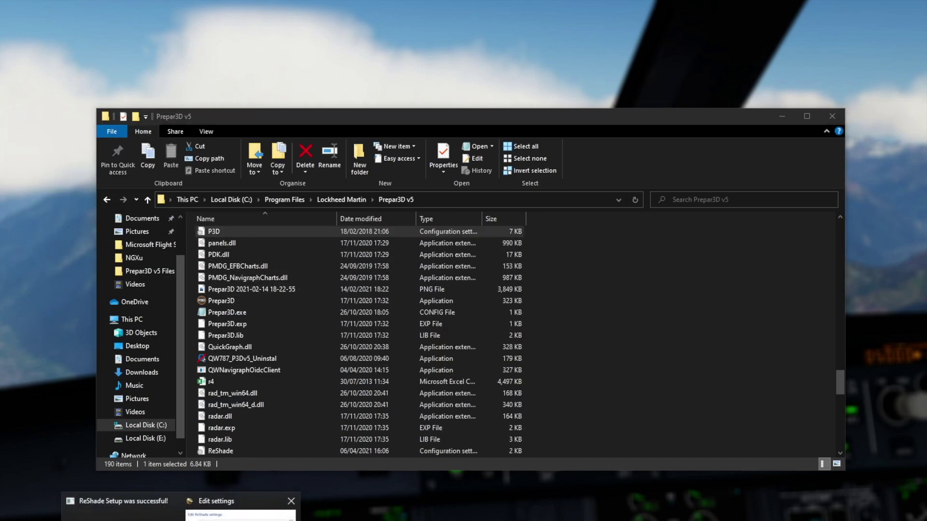
Set the Preset path to C:\Program Files\Lockheed Martin\Prepar3D v5\P3D.ini
click(205, 500)
click(525, 245)
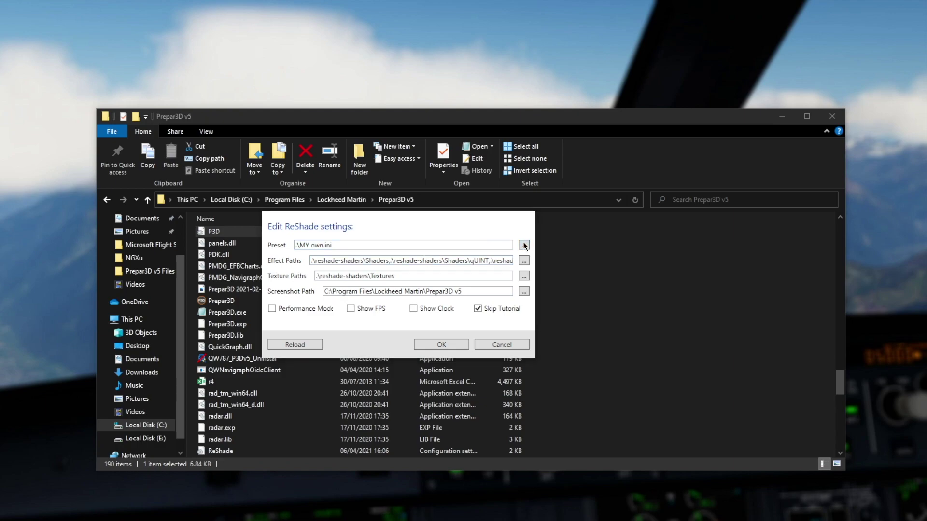
scroll(501, 349, down, 5)
scroll(501, 349, down, 5)
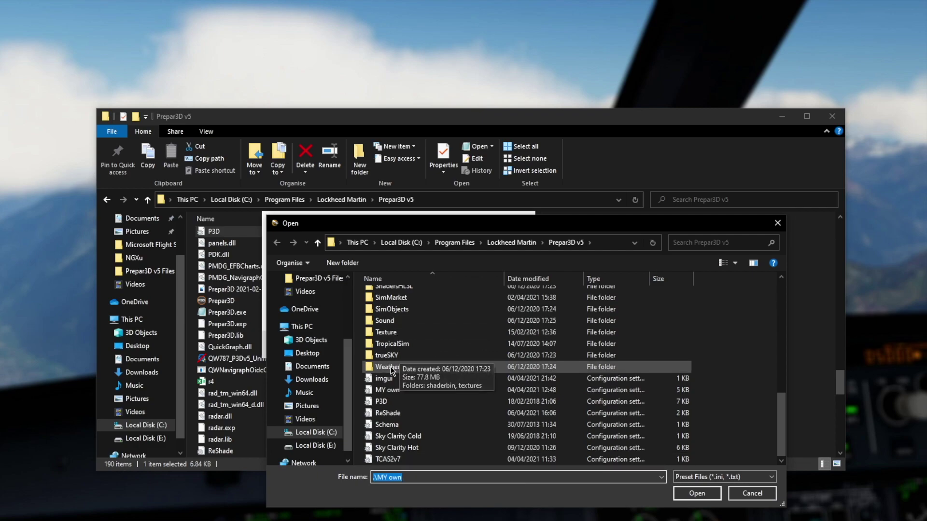
click(389, 399)
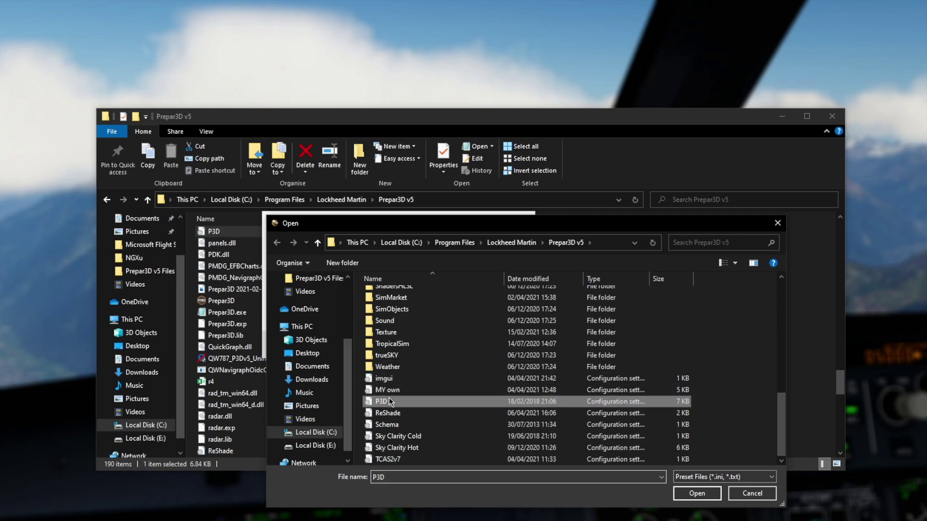
click(696, 495)
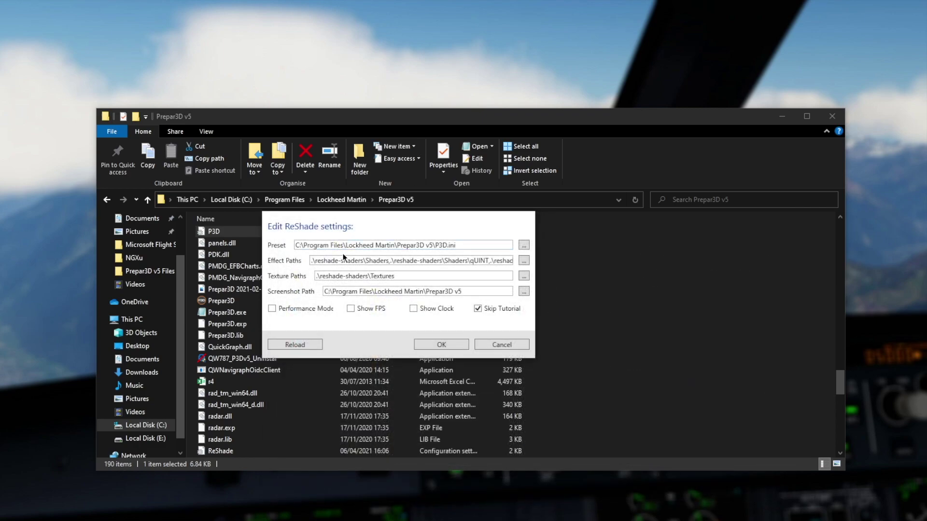
Browse the Effect Paths folder to reshade-shaders\Shaders, then cancel without changing it
click(523, 260)
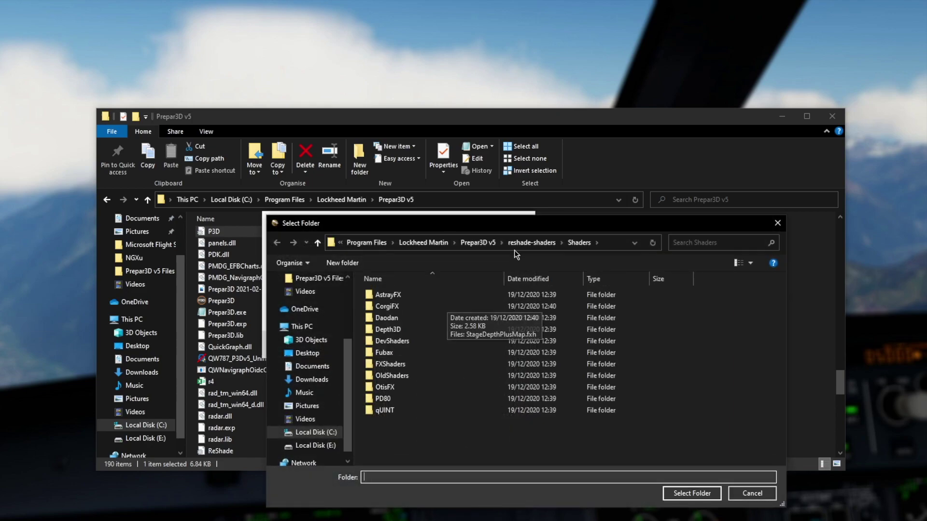
click(524, 244)
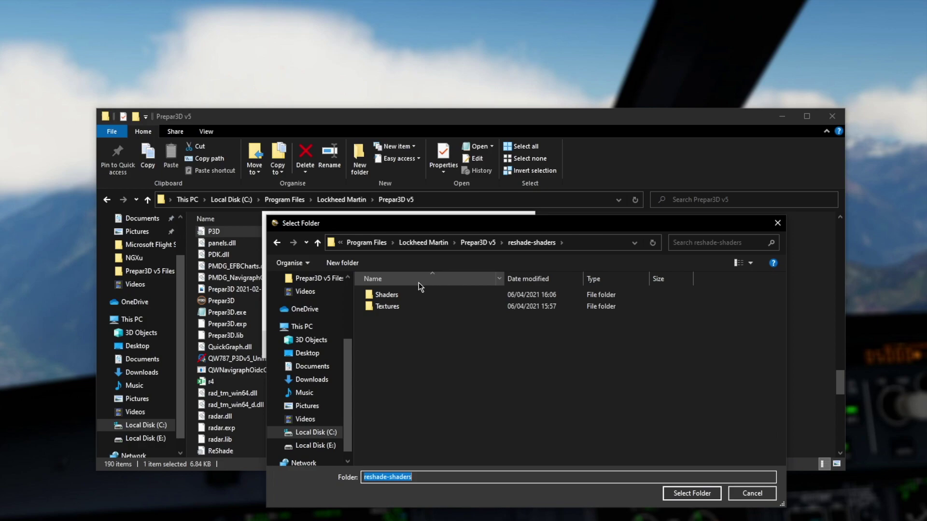
click(464, 244)
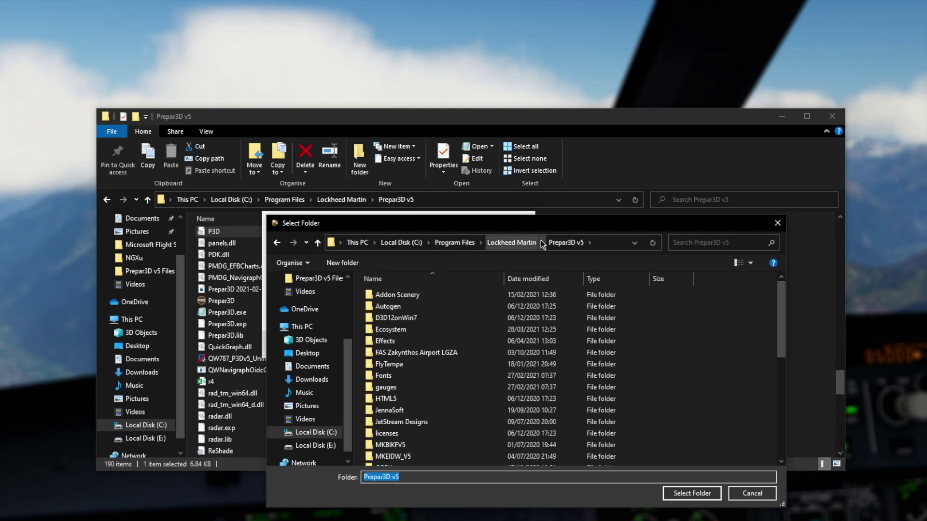
scroll(568, 336, down, 1)
scroll(568, 340, down, 3)
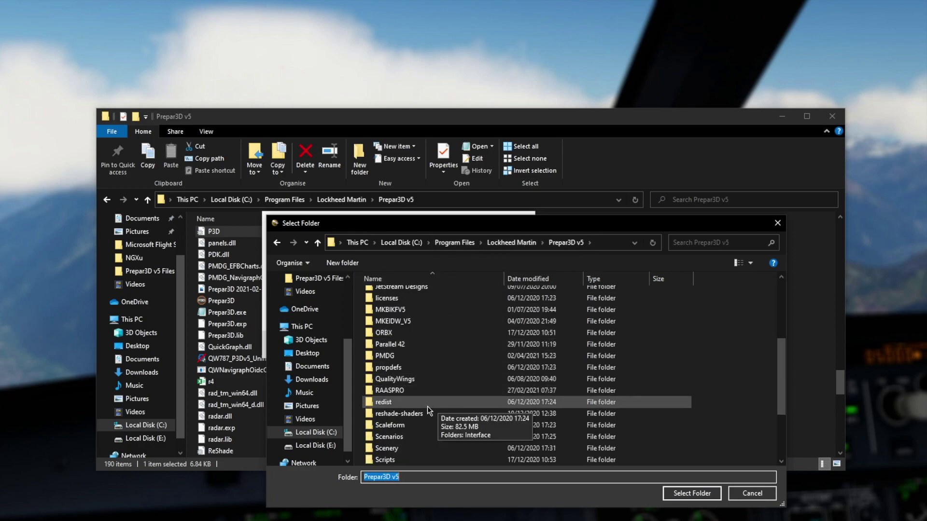
double_click(409, 414)
double_click(403, 293)
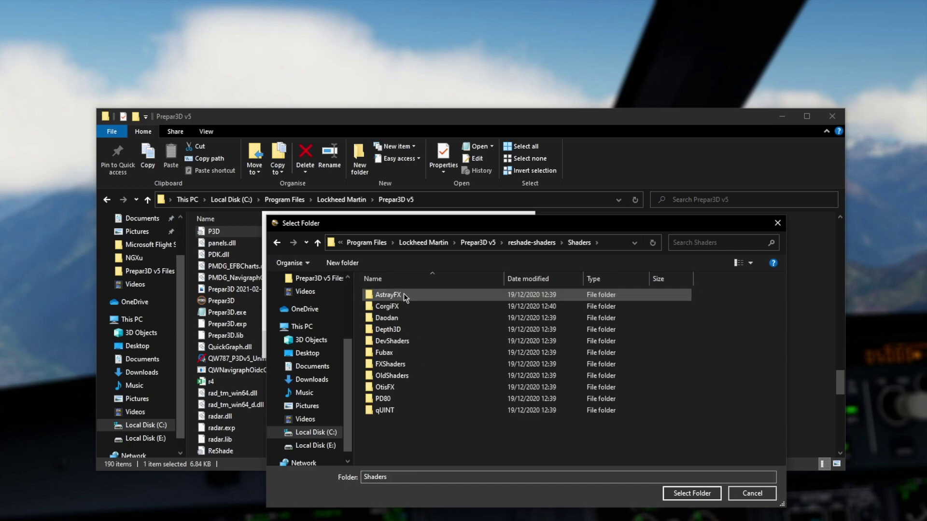
click(544, 246)
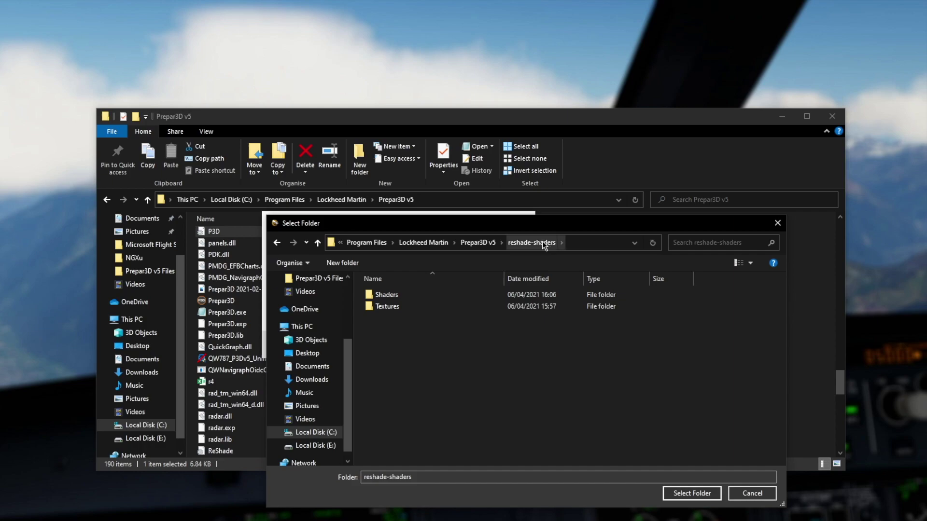
click(751, 493)
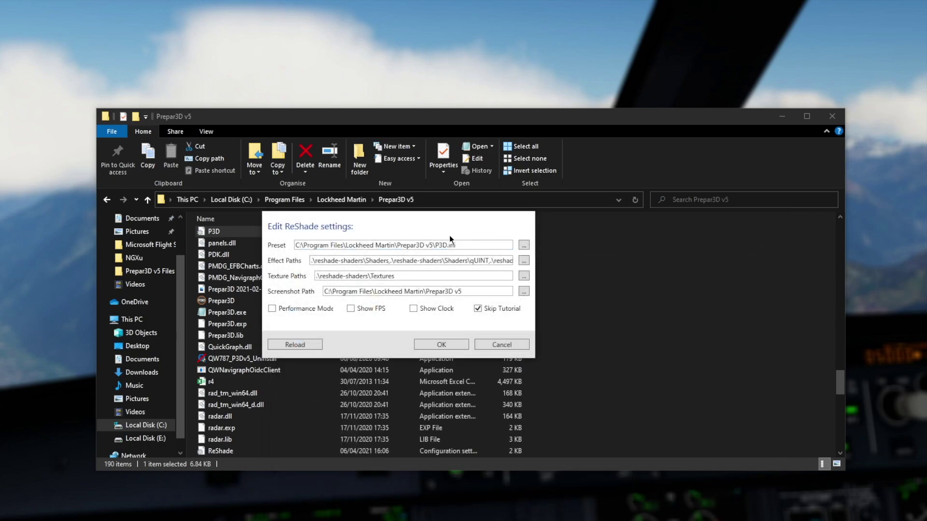
Set the texture path to reshade-shaders\Textures and save the ReShade settings
click(524, 276)
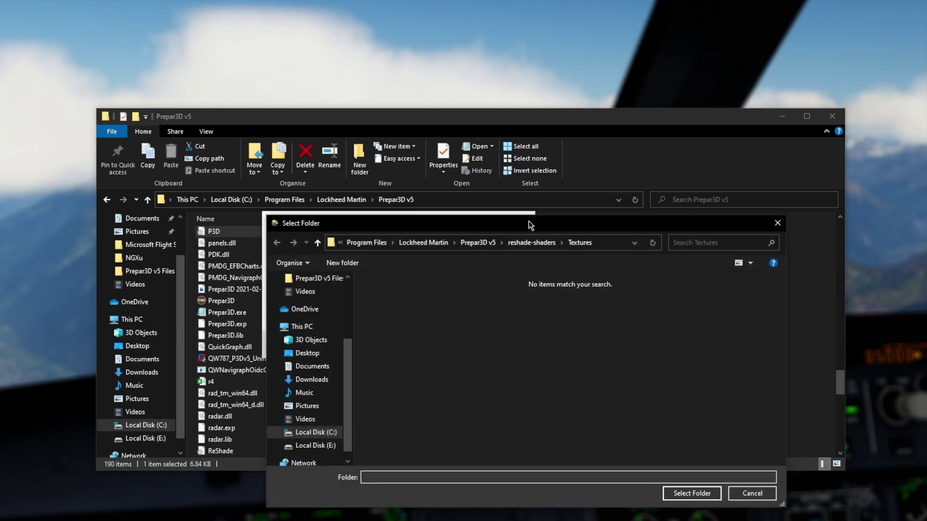
click(708, 490)
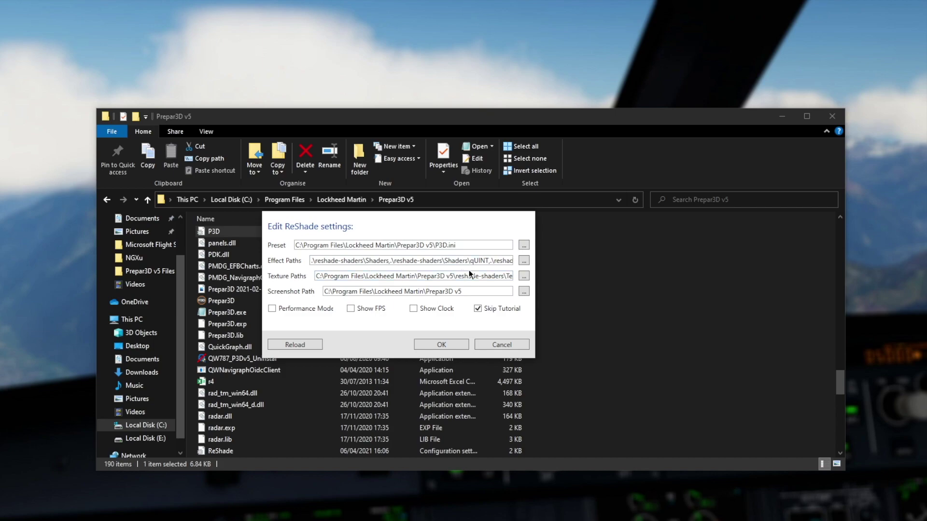
drag(453, 261, 219, 247)
click(332, 261)
click(433, 346)
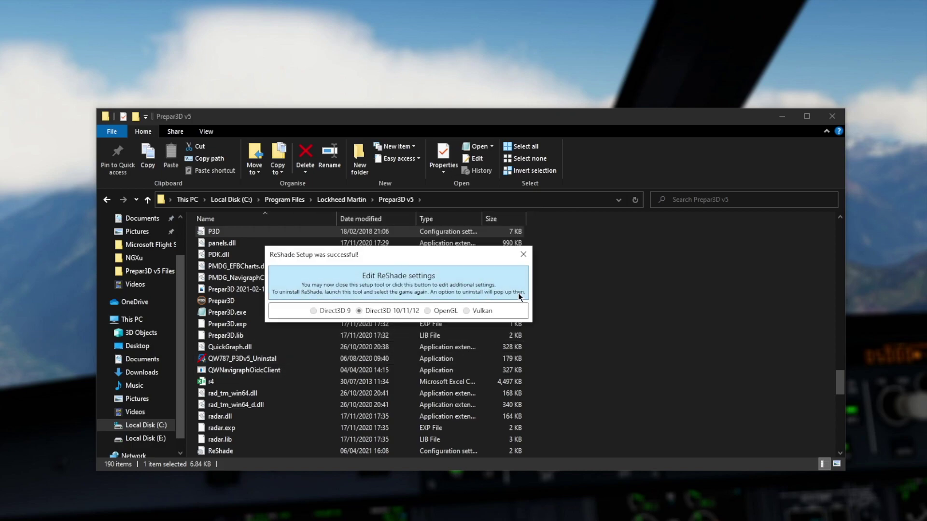
Minimize the File Explorer window
click(787, 117)
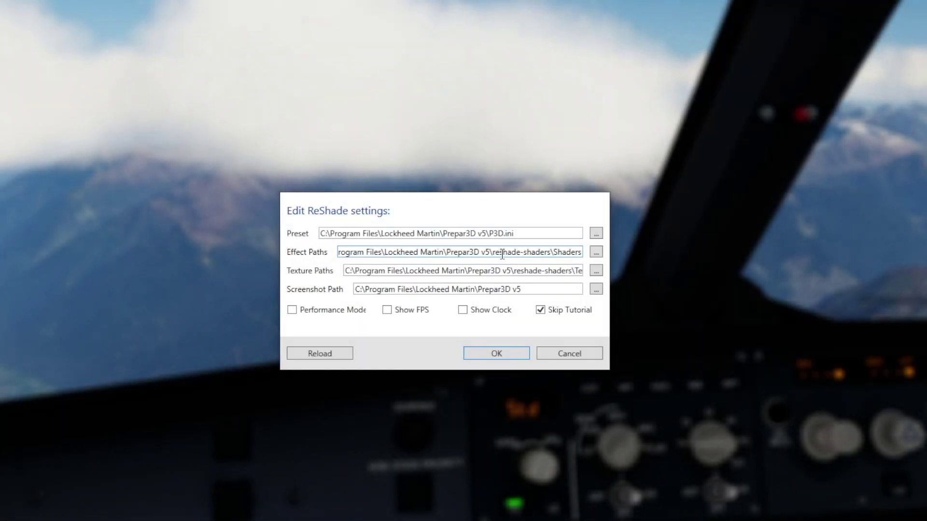
Inspect the Effect Paths text, selecting the portion from Prepar3D v5 onward
drag(502, 255, 598, 264)
click(548, 251)
drag(349, 252, 595, 273)
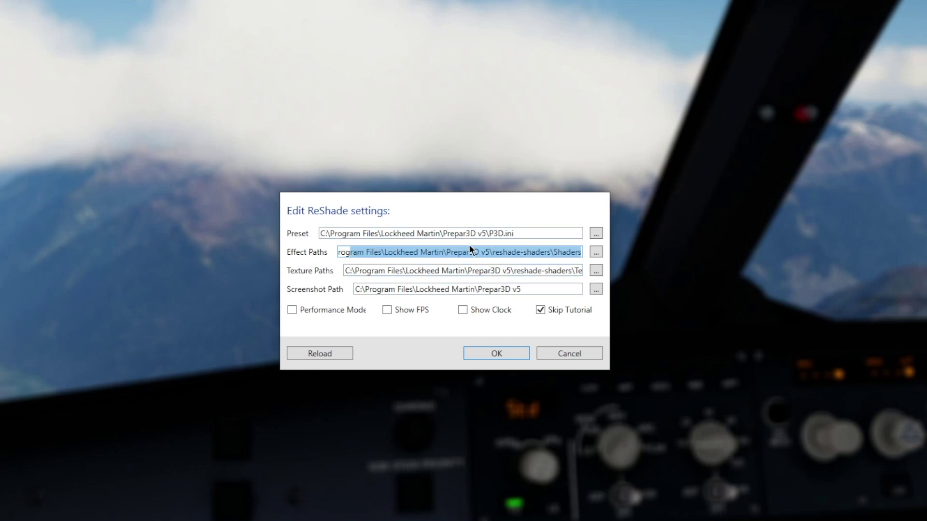
drag(466, 253, 483, 265)
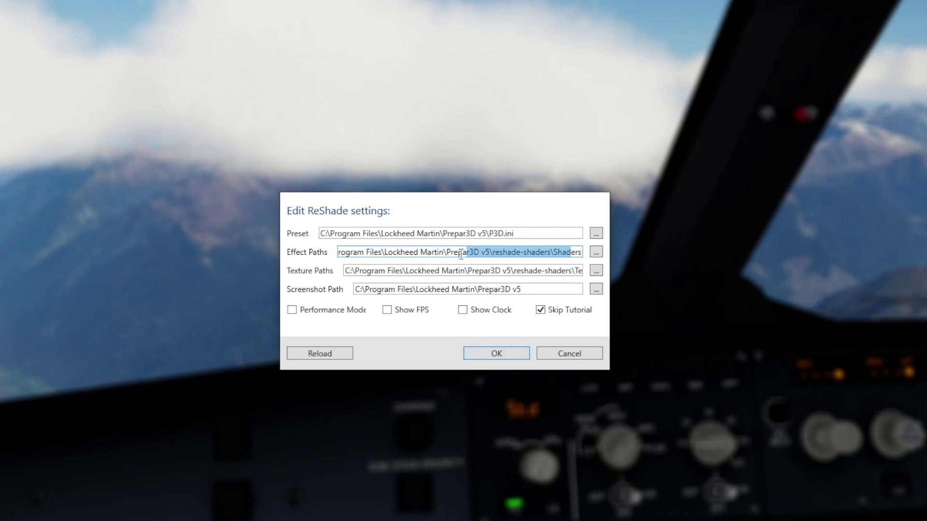
click(434, 252)
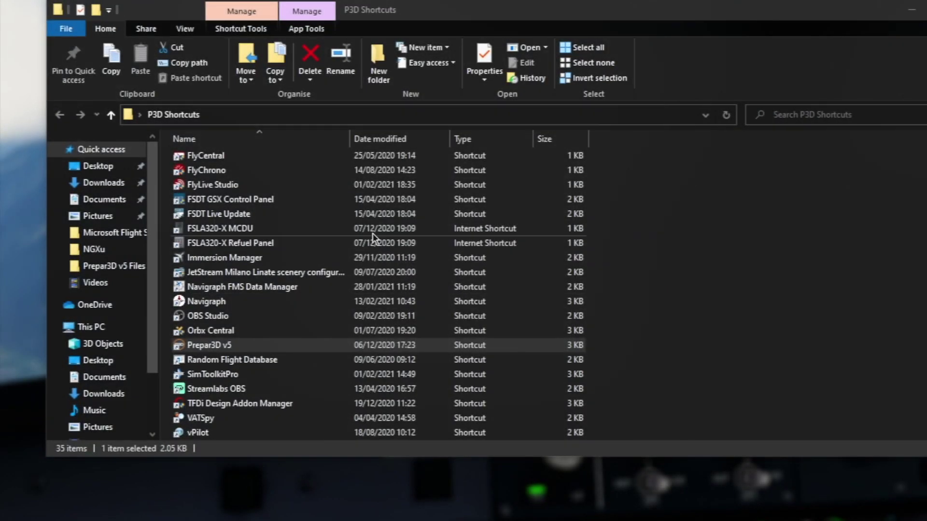
Run the Prepar3D v5 shortcut as administrator and close the P3D Shortcuts window
click(193, 340)
right_click(194, 340)
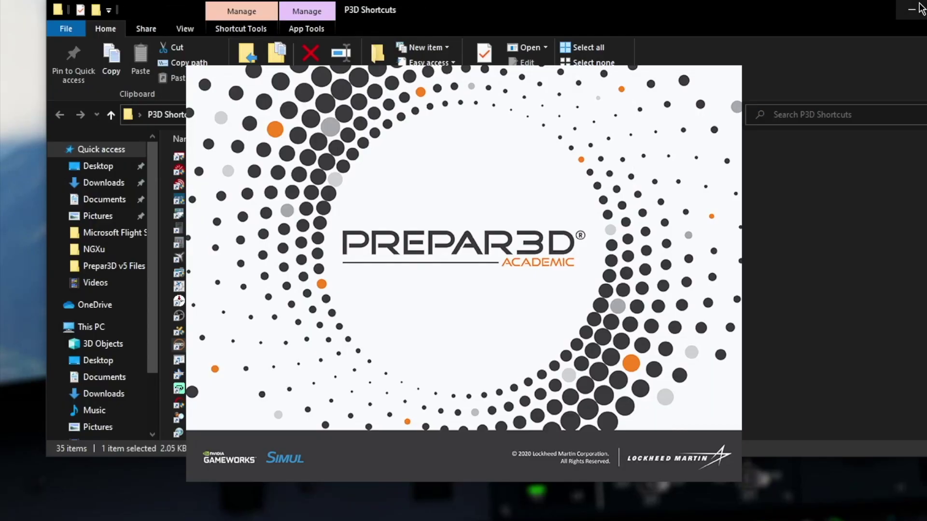
click(910, 12)
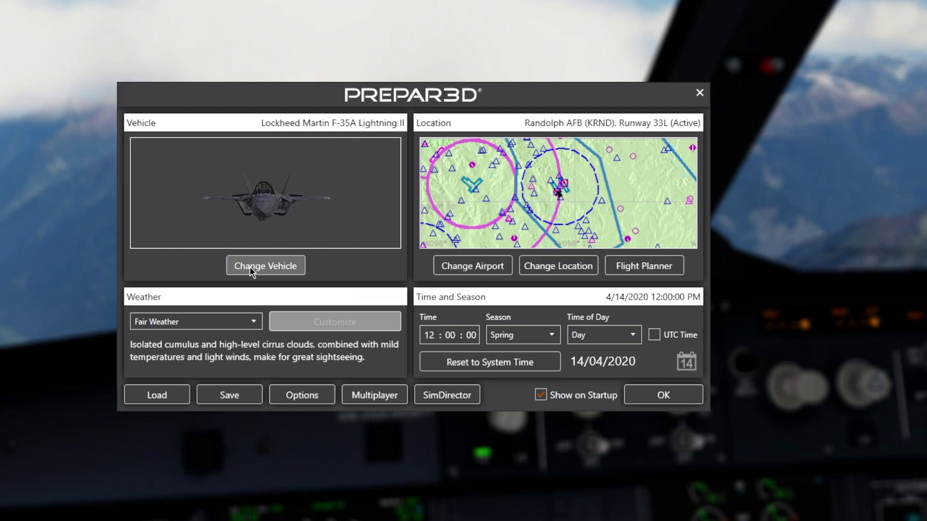
Choose the PMDG Ryanair 737-800 as the vehicle by searching 'ryanair'
click(250, 267)
scroll(330, 162, up, 2)
click(330, 161)
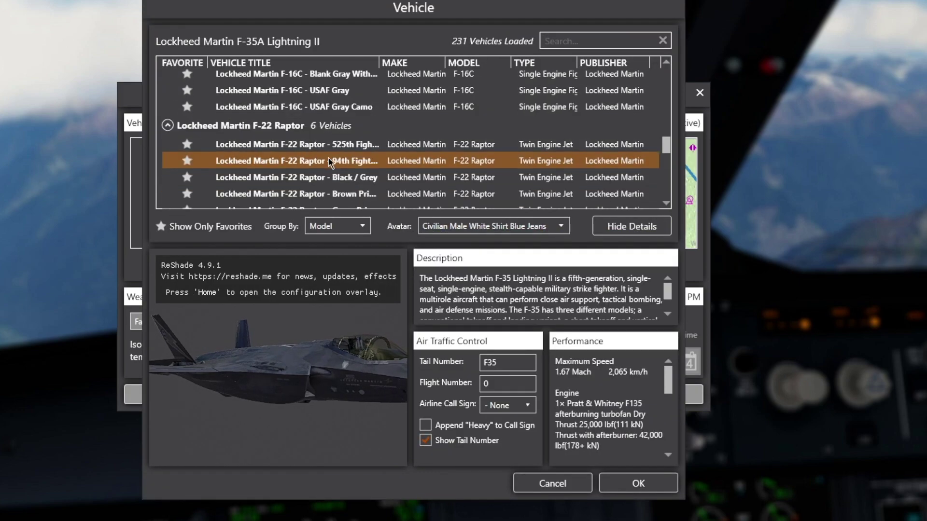
scroll(330, 161, up, 15)
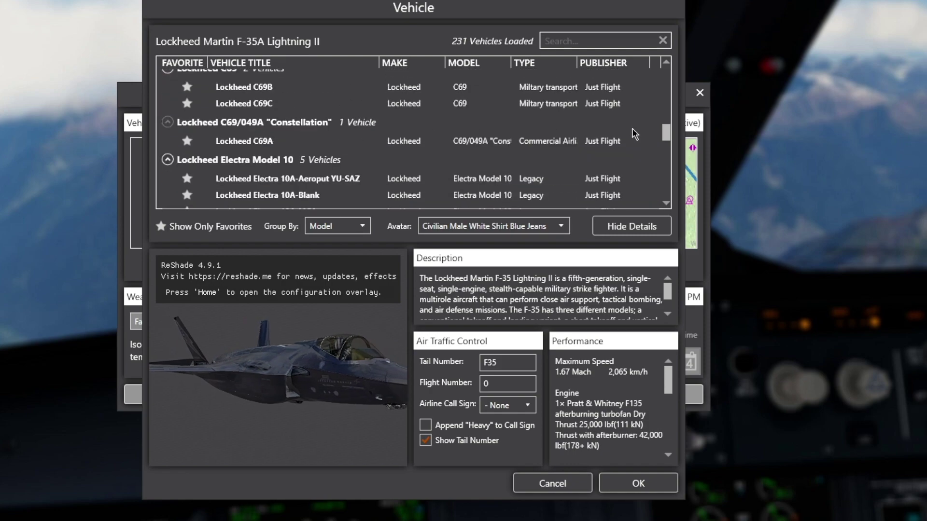
drag(666, 131, 666, 72)
click(530, 114)
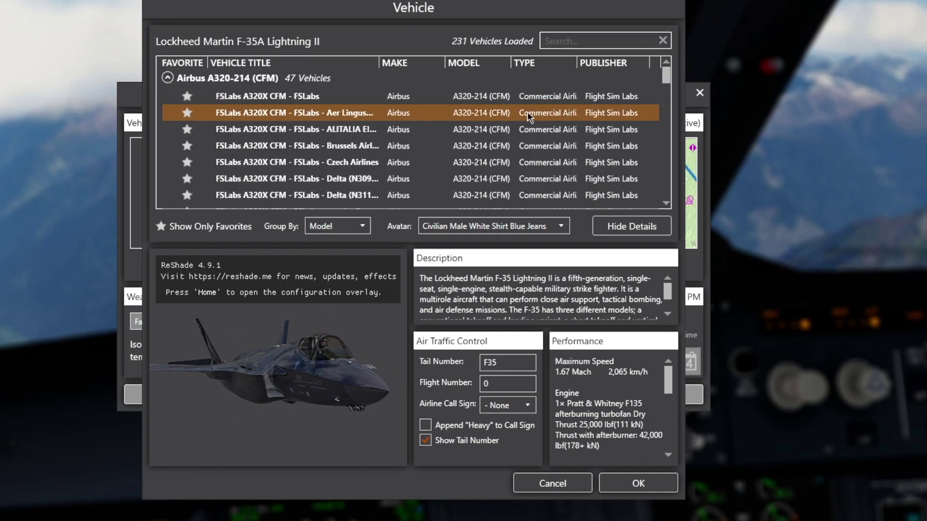
scroll(529, 114, down, 5)
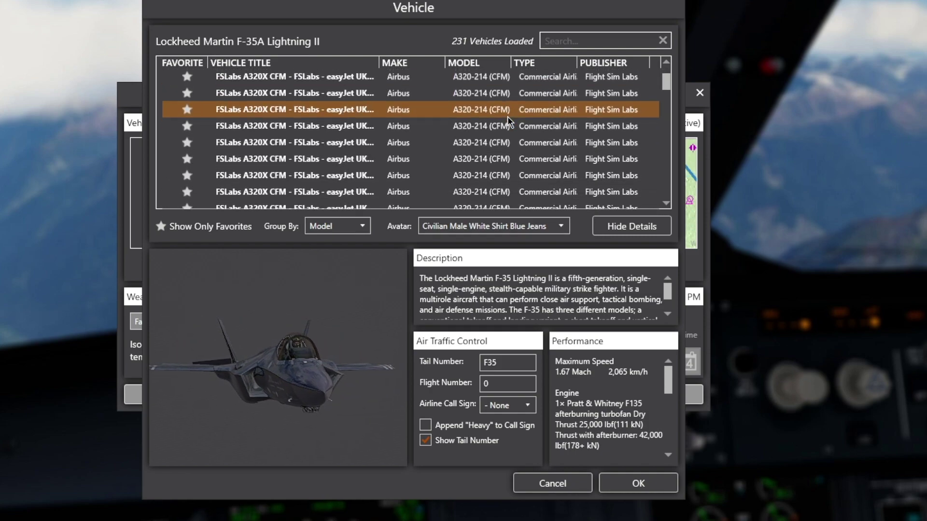
scroll(392, 135, down, 10)
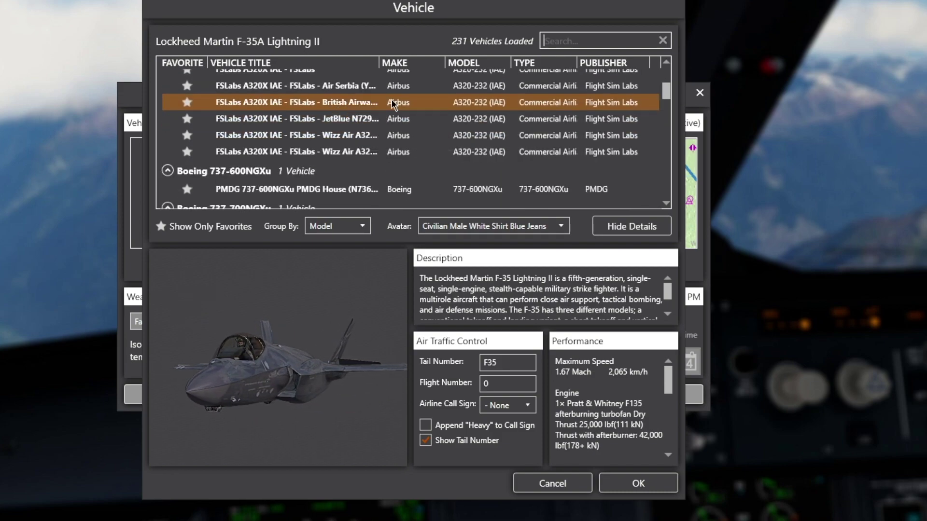
text(ryanair)
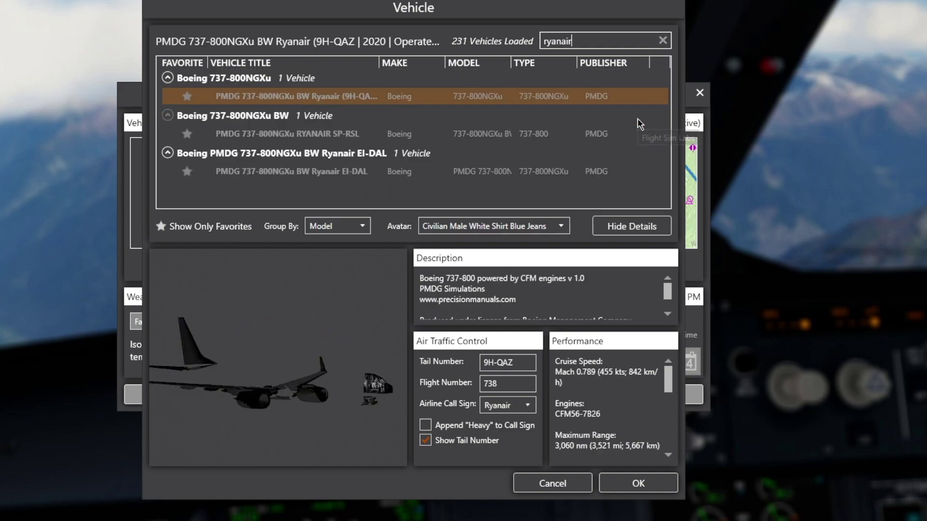
click(623, 482)
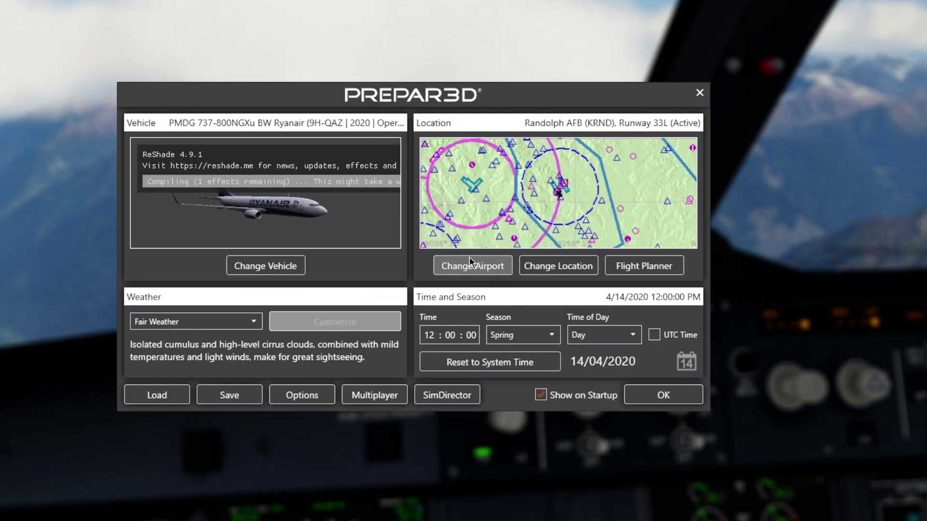
Start at Dublin Intl GATE 127 with system time, and launch the flight
click(460, 259)
text(e)
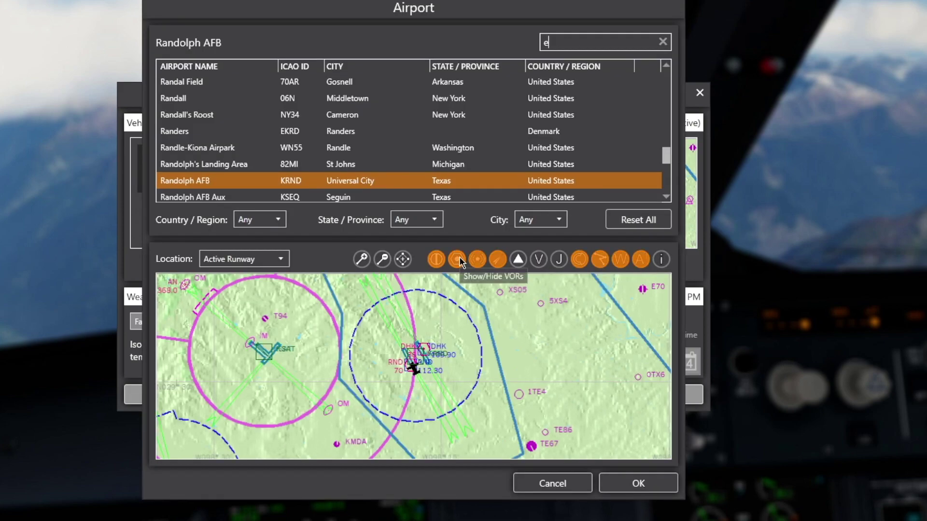
text(idq)
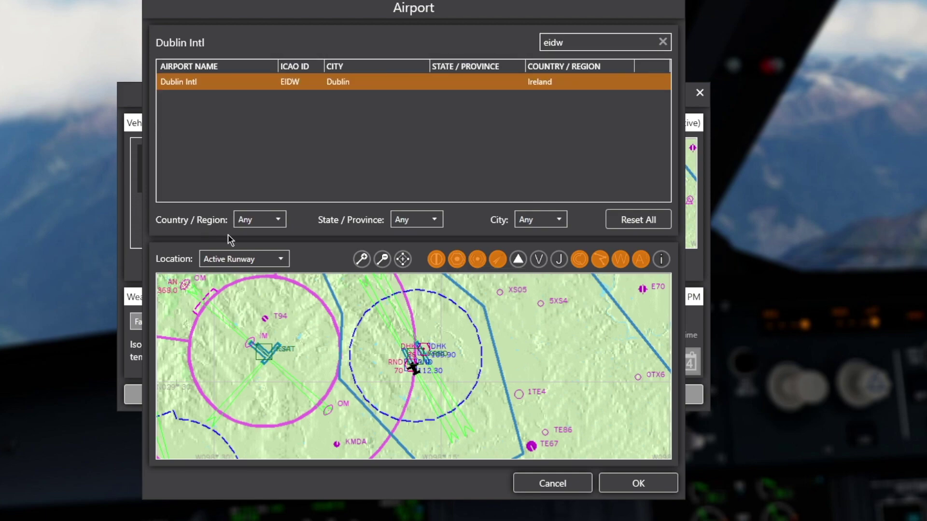
click(244, 259)
scroll(262, 337, down, 2)
scroll(262, 337, down, 2)
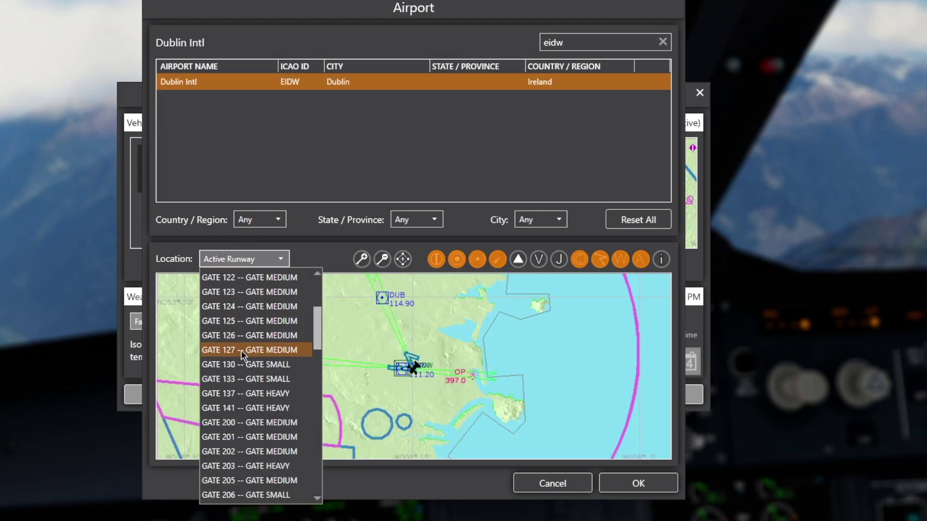
click(246, 354)
click(630, 484)
click(492, 363)
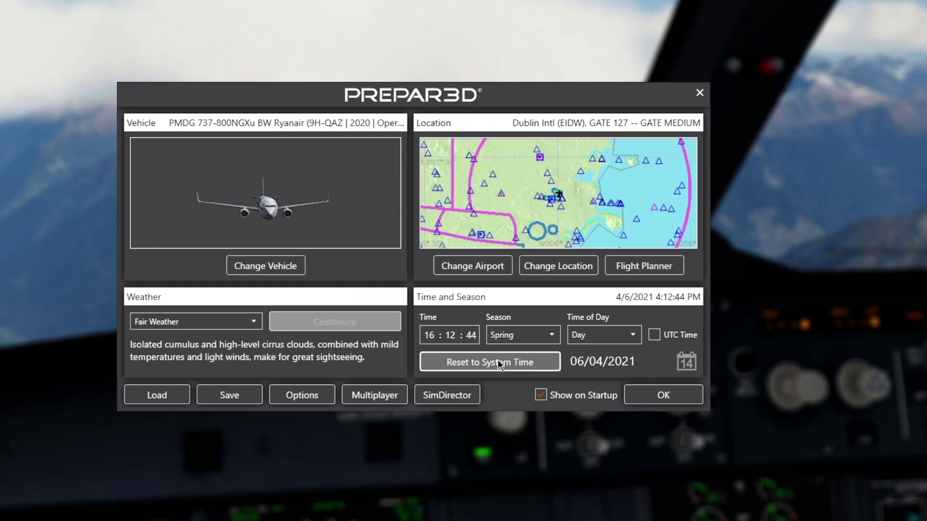
click(640, 387)
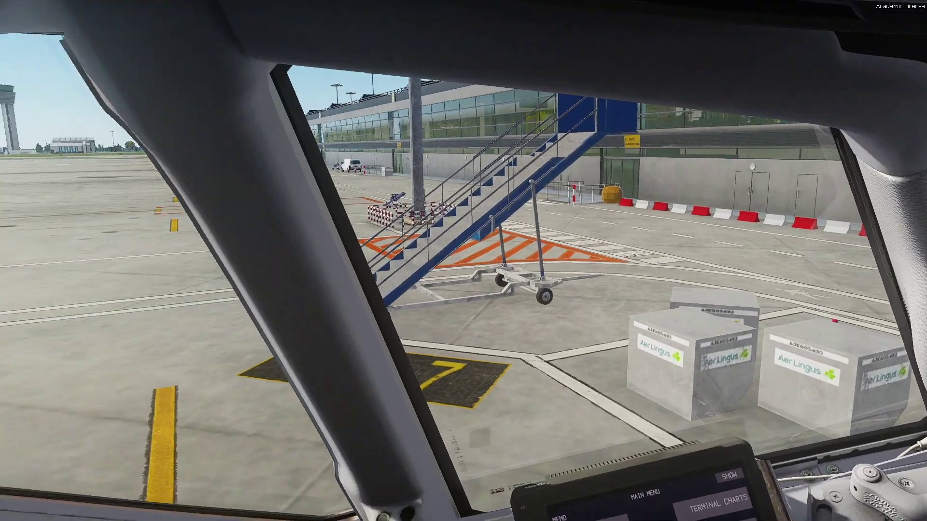
Load the P3D.ini preset in the ReShade overlay and show its Settings page
key(Home)
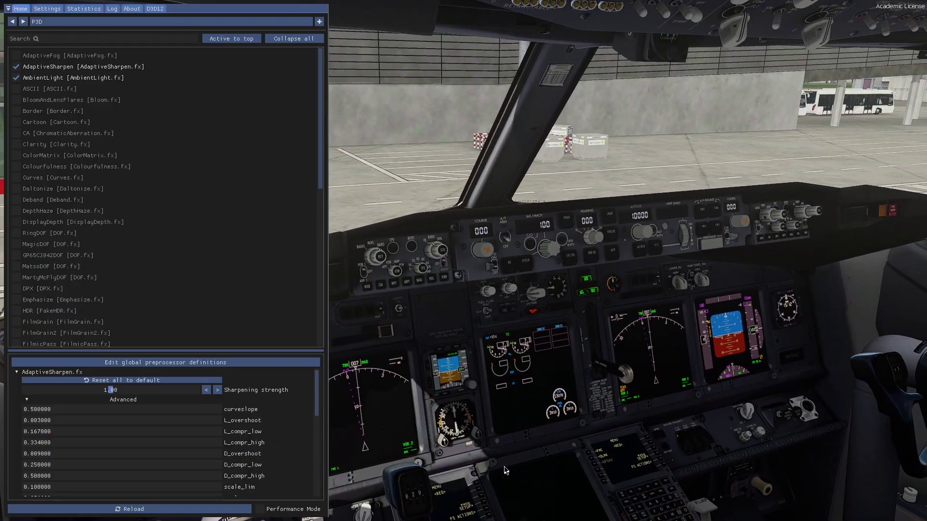
scroll(161, 263, up, 10)
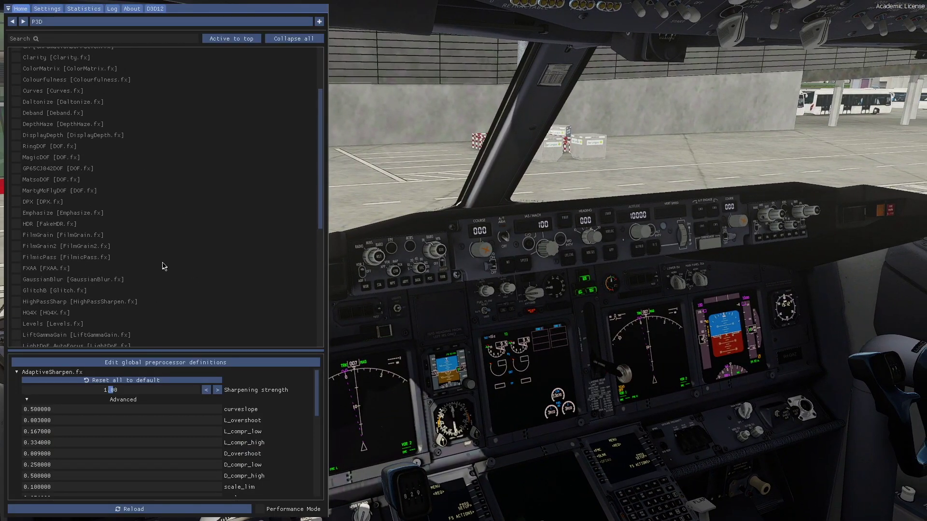
click(63, 22)
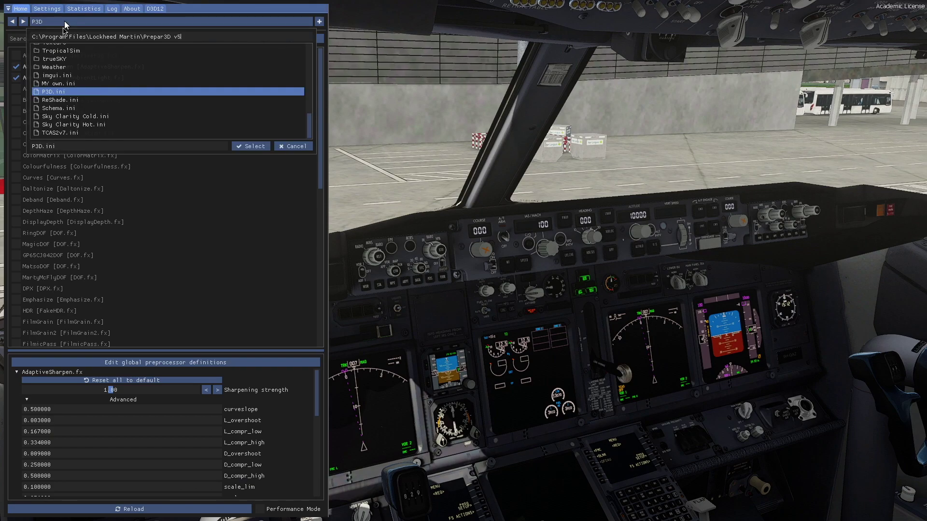
click(241, 149)
scroll(163, 181, down, 5)
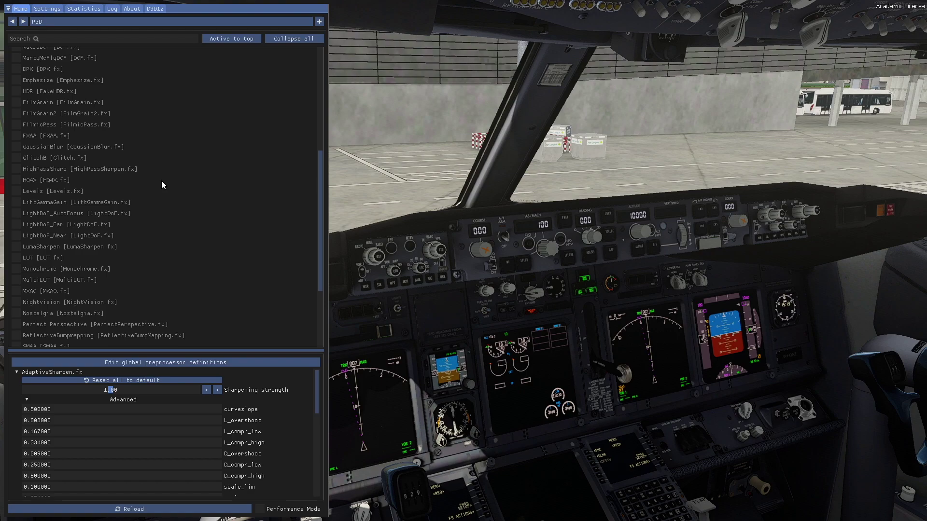
scroll(162, 183, up, 5)
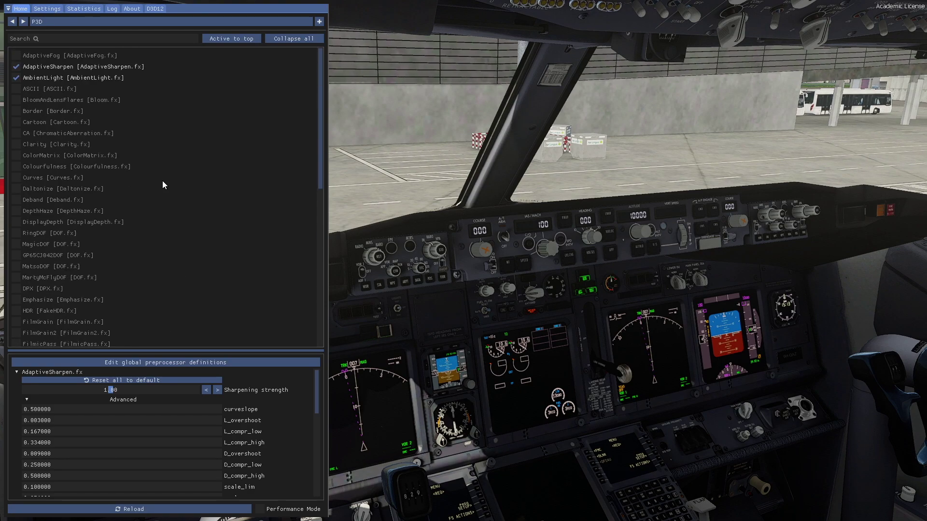
click(58, 10)
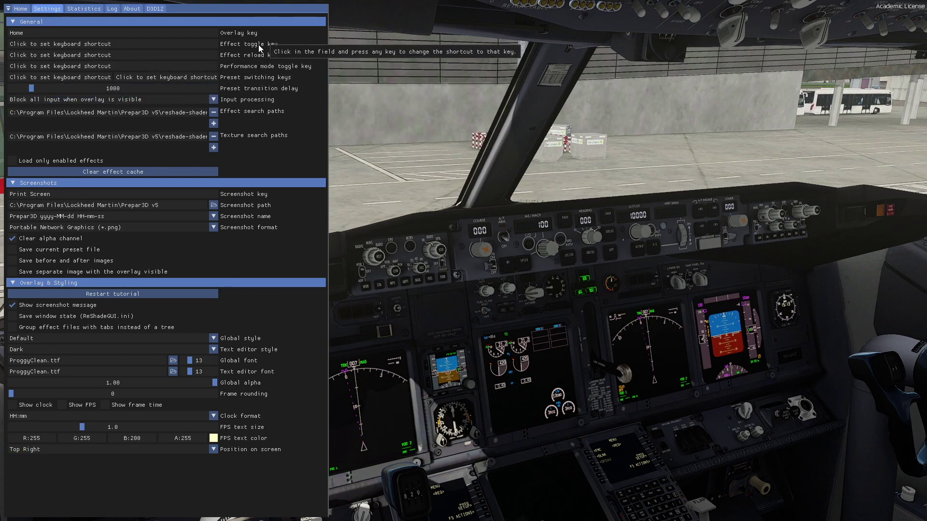
Assign End as the ReShade effect toggle key and close the overlay, returning to the sim
click(214, 46)
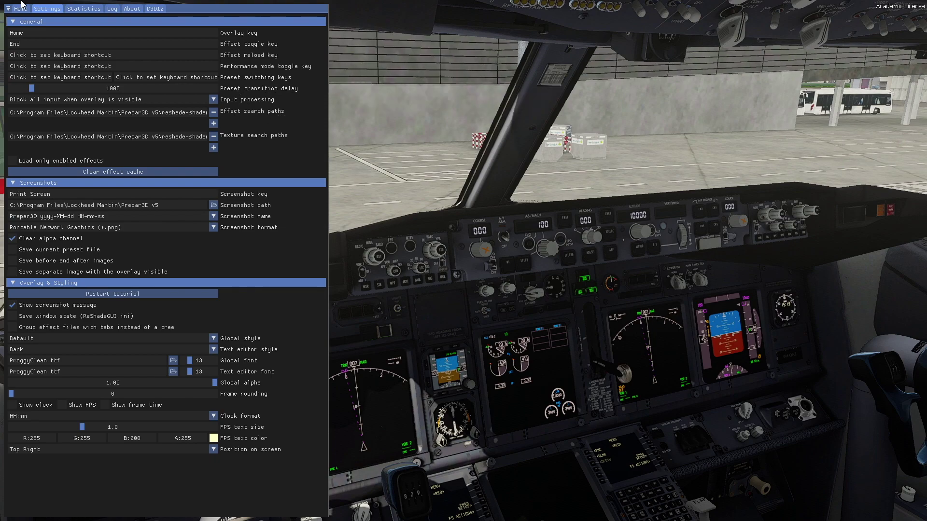
key(Home)
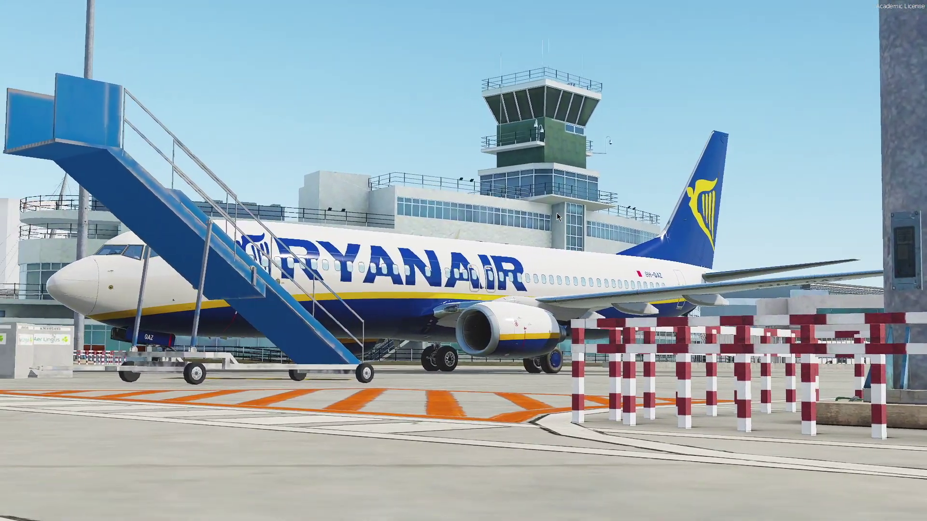
Load the MY own.ini preset, close the overlay, and toggle effects off and on to compare
key(Home)
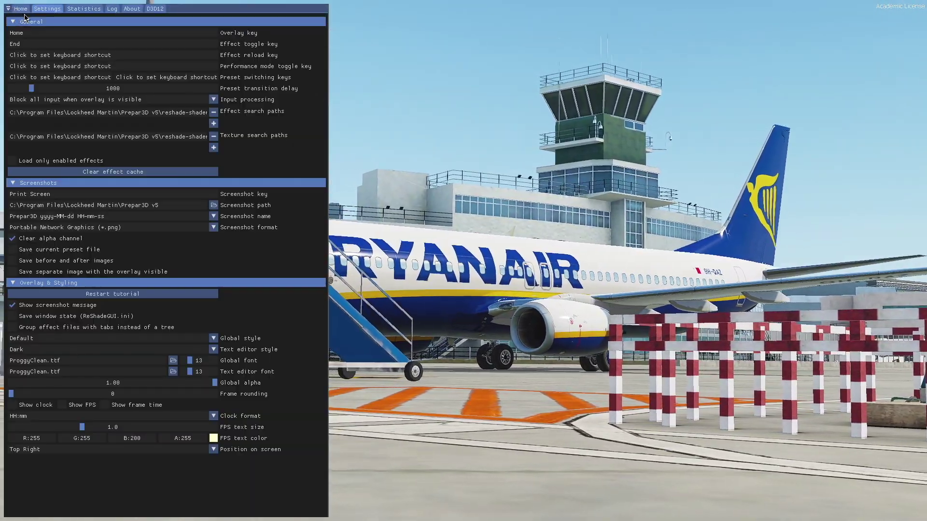
click(21, 8)
click(39, 23)
click(73, 83)
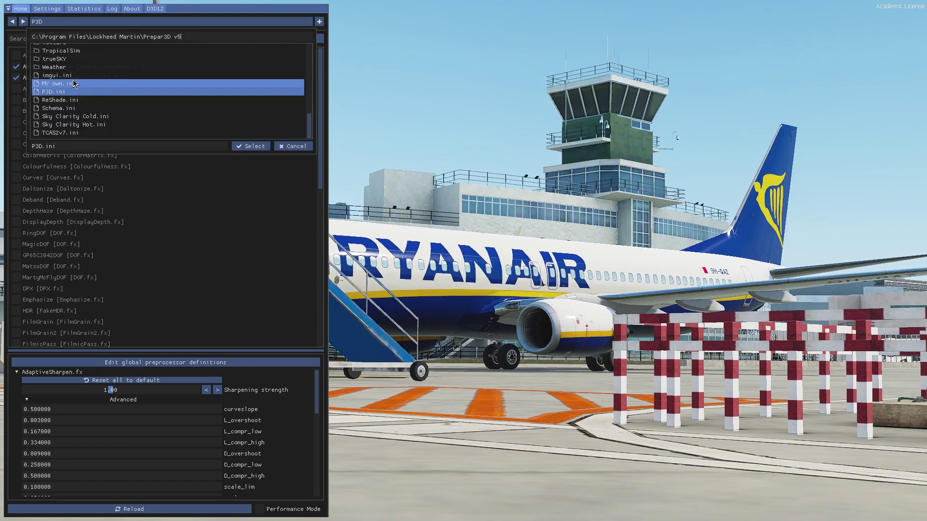
click(253, 148)
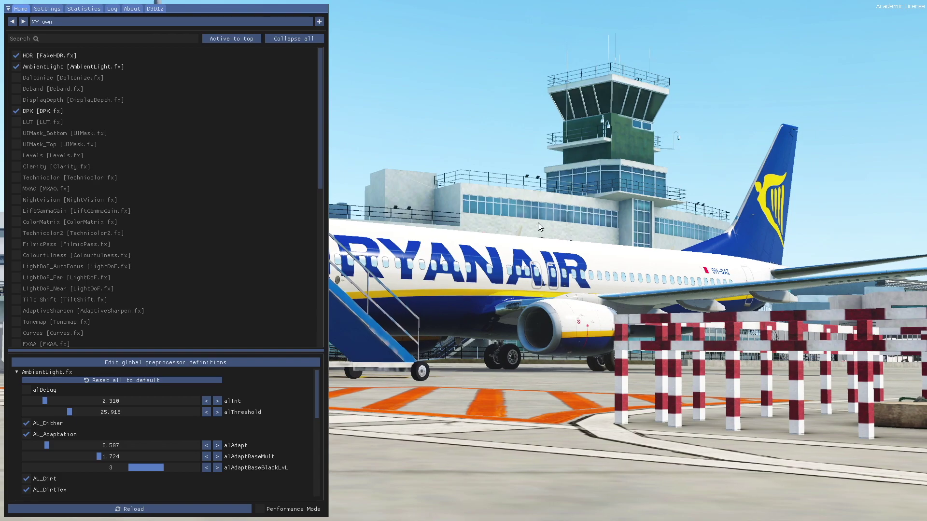
key(Home)
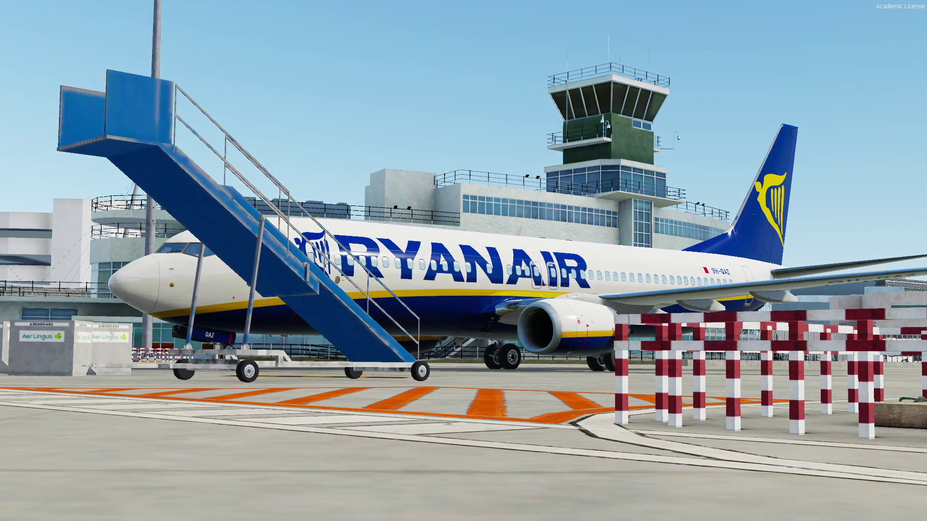
key(Scroll_Lock)
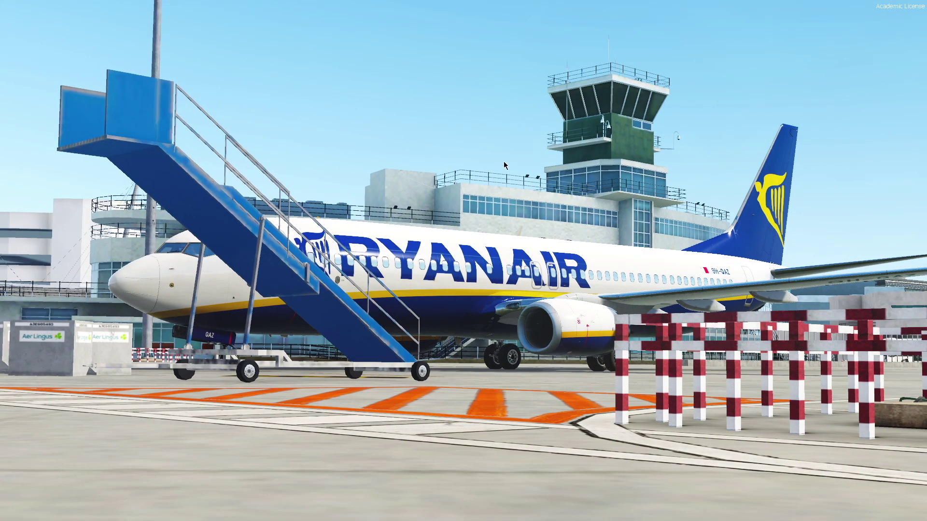